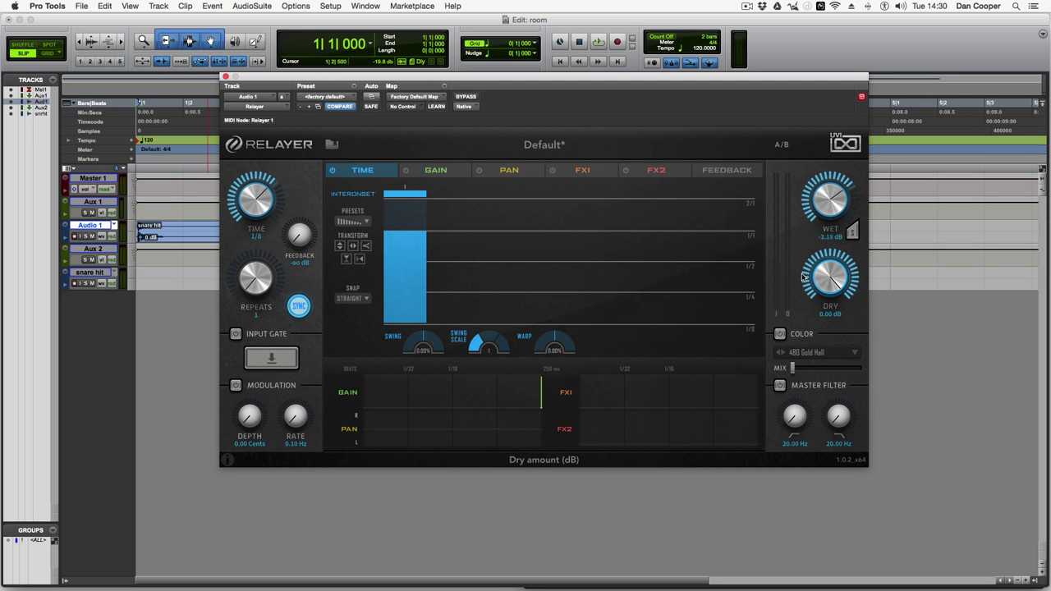
Audition the wet signal solo, then set Wet to -3.64 dB with dry at 0 dB.
left_click(853, 235)
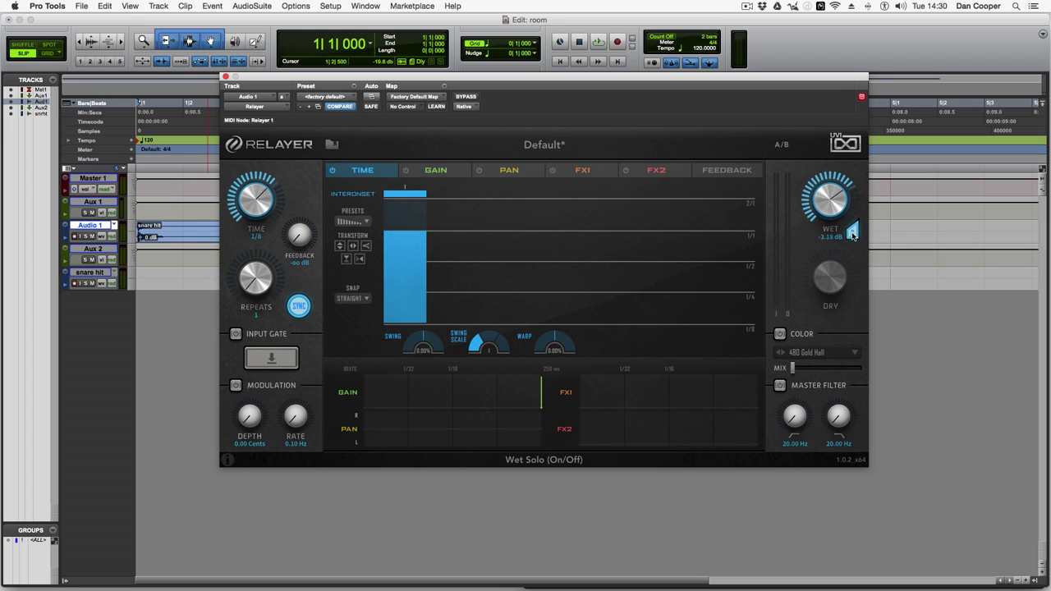
left_click_drag(831, 197, 837, 138)
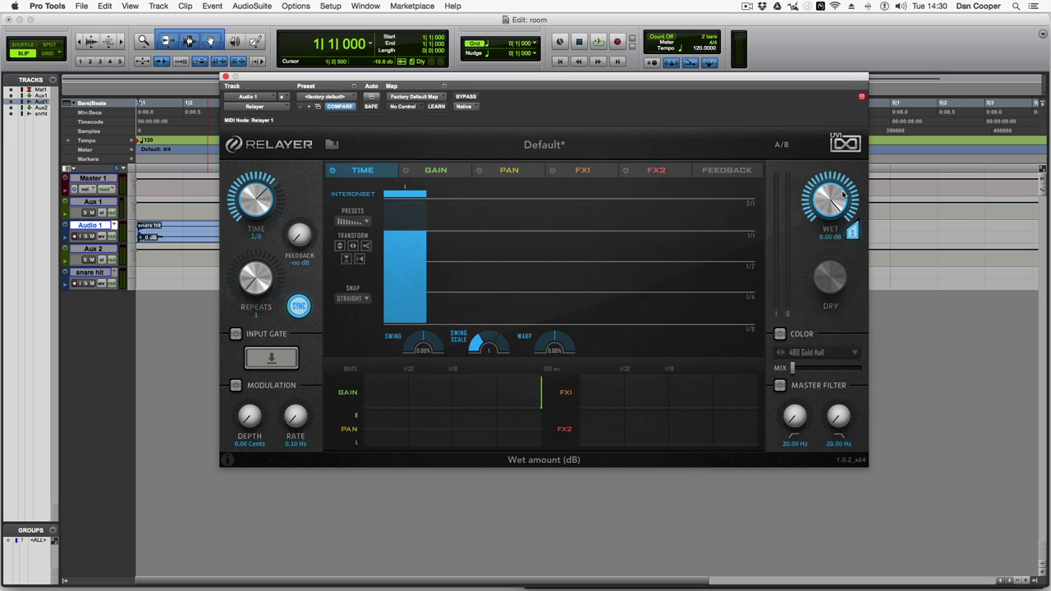
left_click(853, 232)
left_click_drag(836, 212, 834, 283)
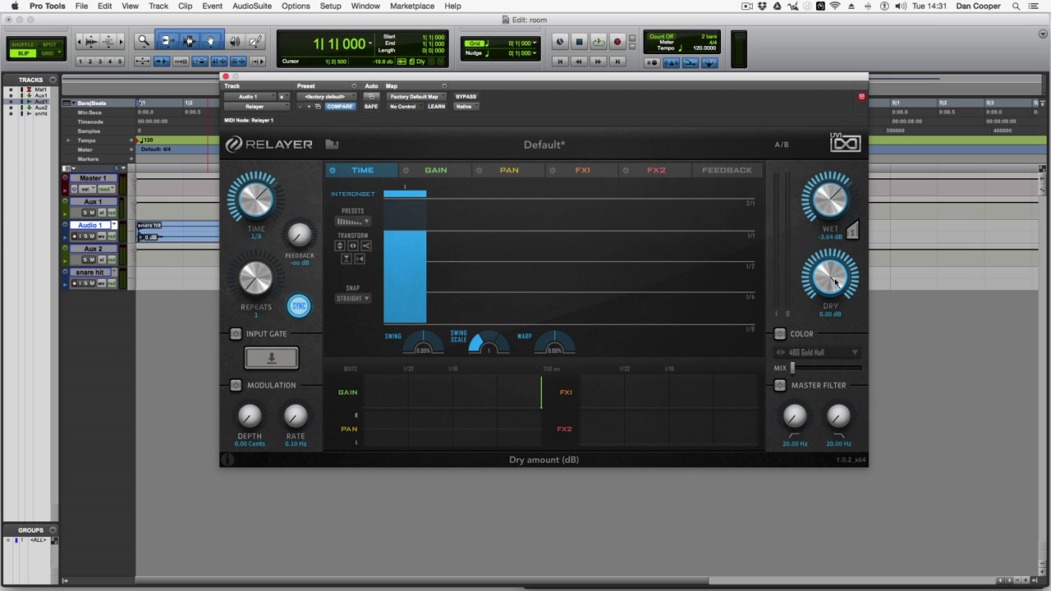
left_click(374, 156)
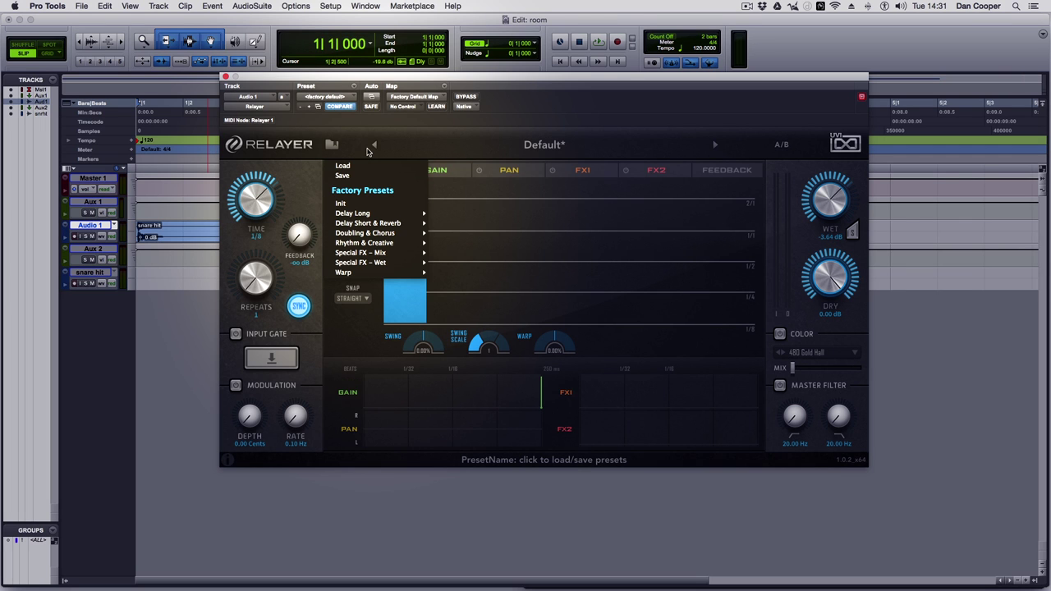
left_click(368, 151)
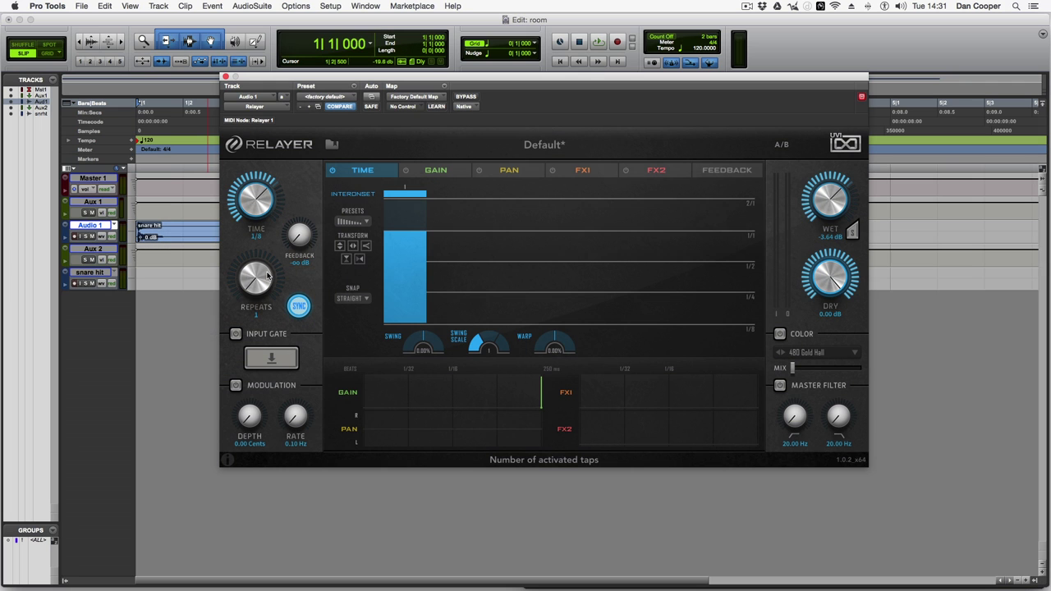
Raise the REPEATS knob to 4 for four equal 1/8 delay taps.
scroll(267, 275, "up", 2)
scroll(268, 269, "up", 1)
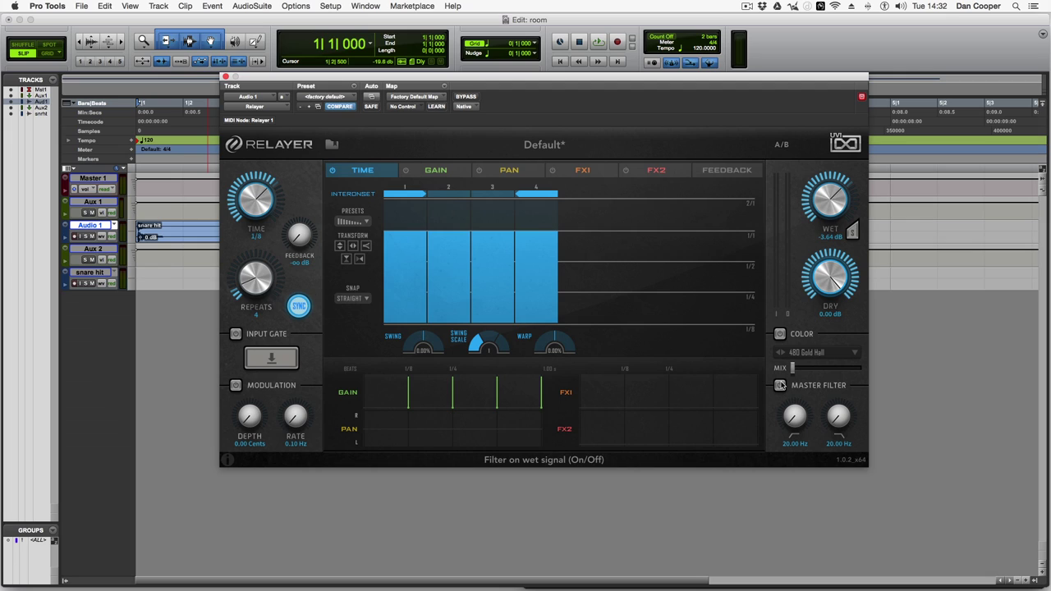
left_click(814, 354)
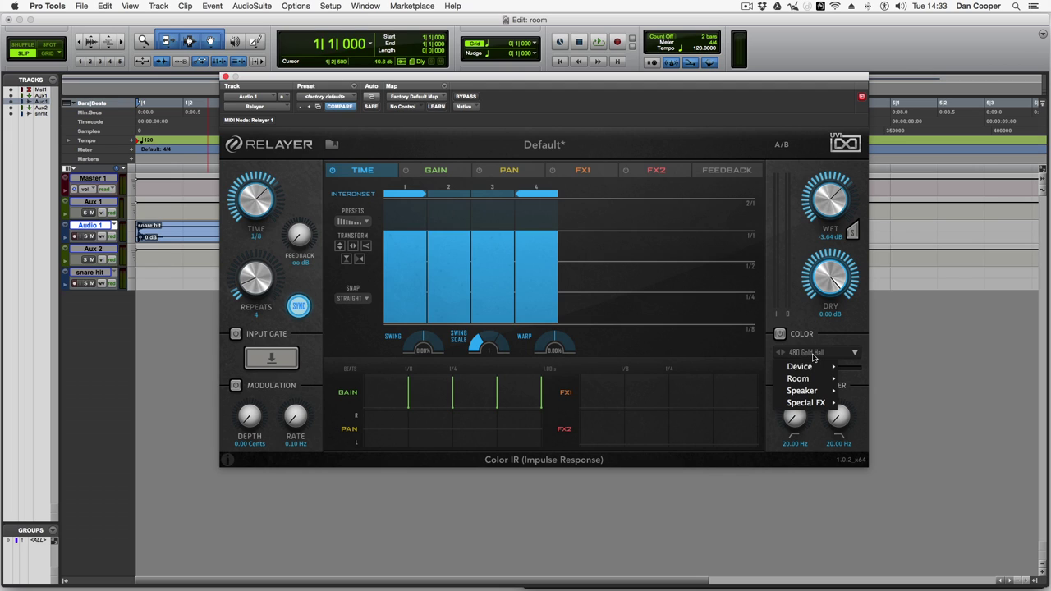
Play the snare with the wet delay muted, then bring Wet up to -6.58 dB.
left_click(819, 337)
key("space")
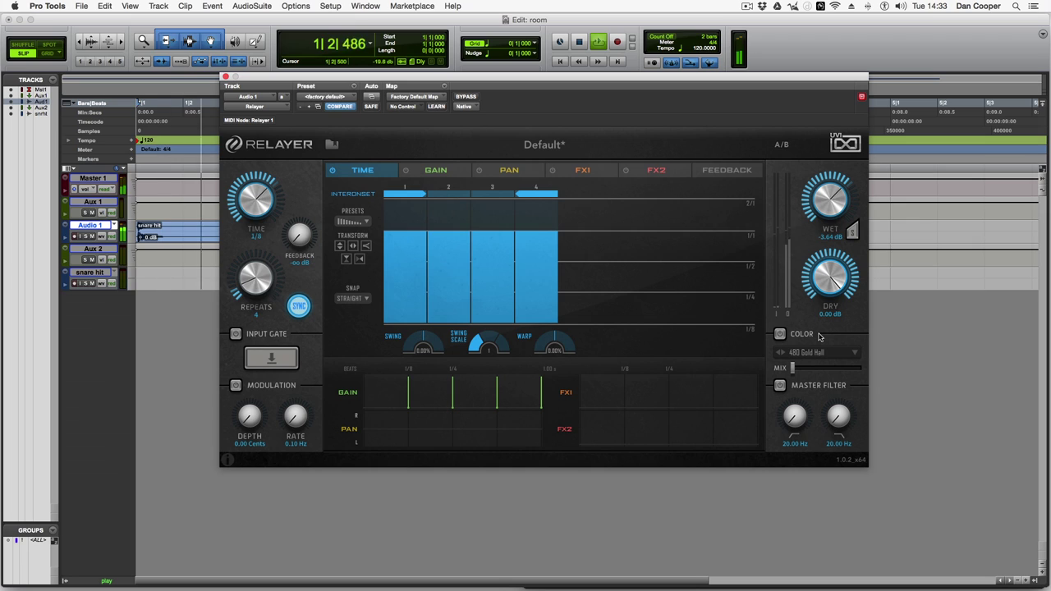
key("space")
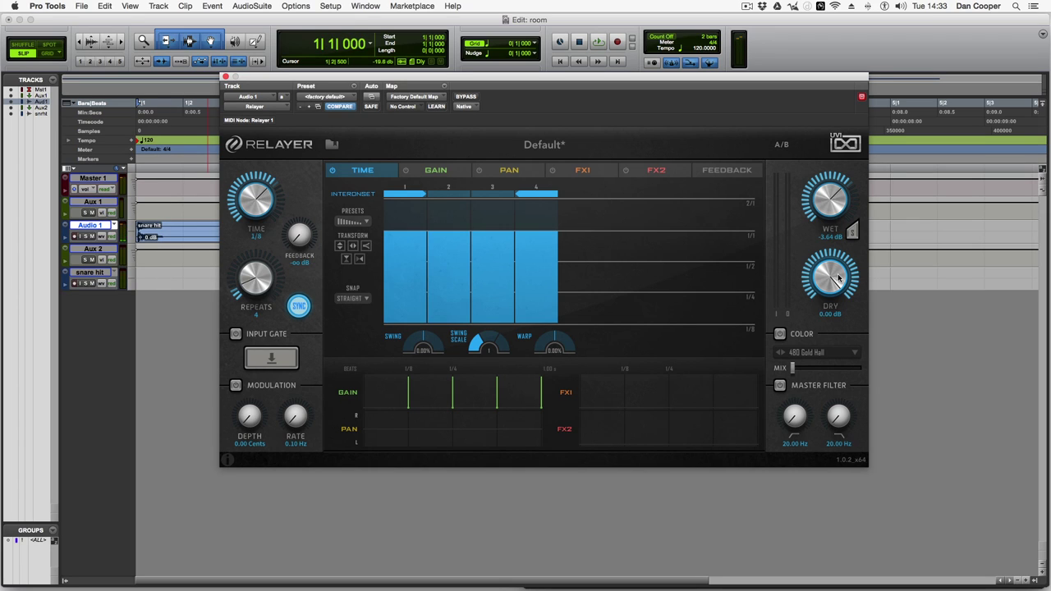
left_click_drag(828, 211, 829, 271)
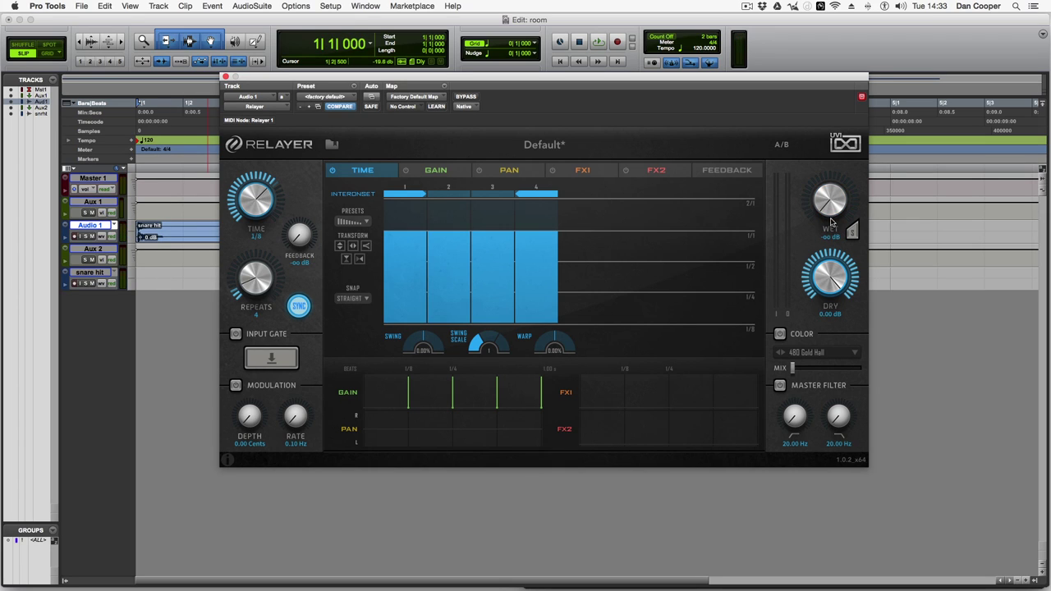
key("space")
left_click_drag(831, 212, 842, 148)
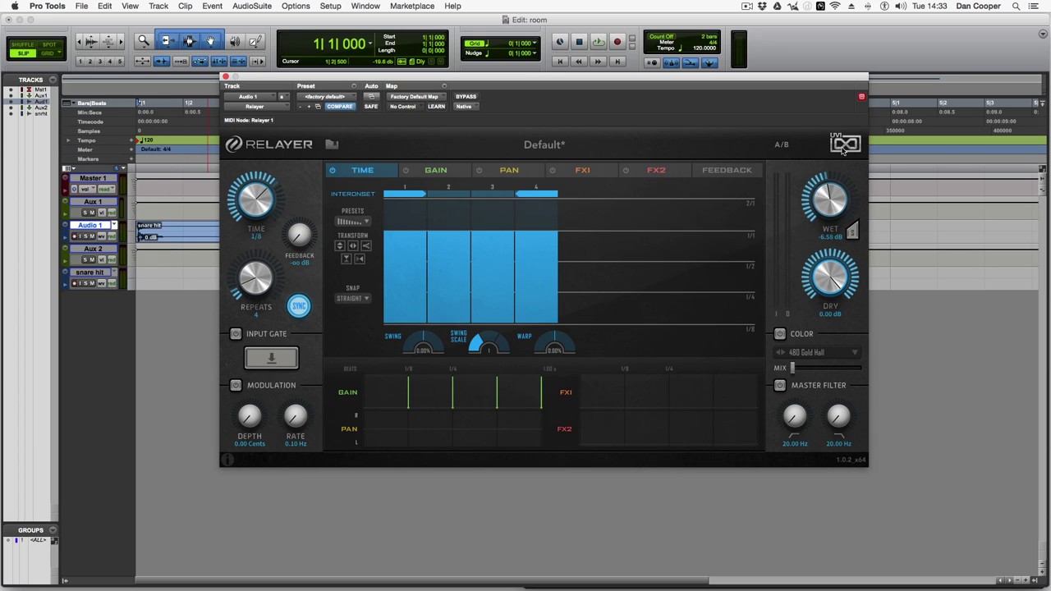
key("space")
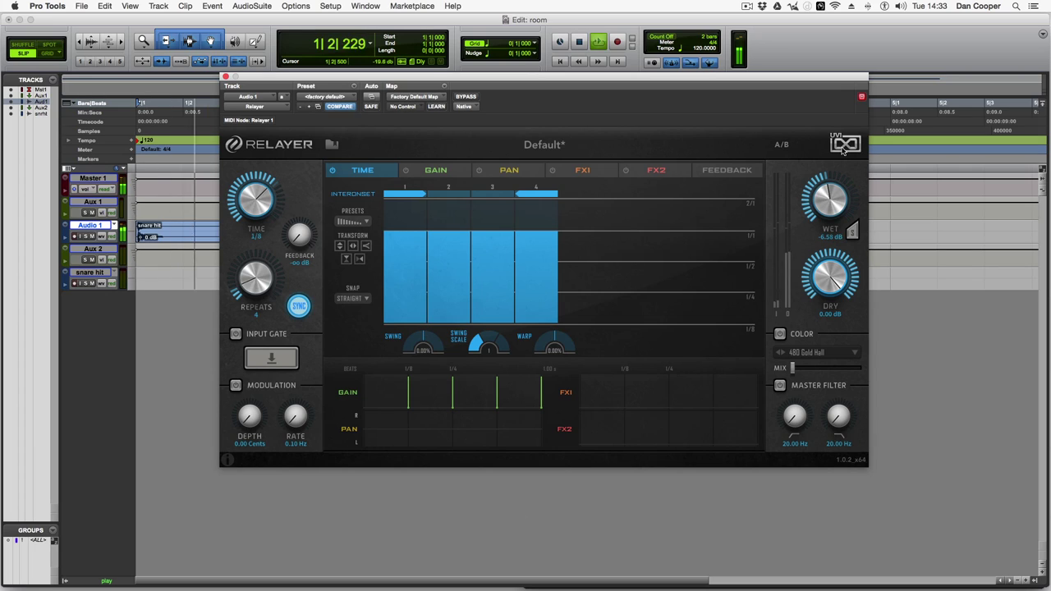
key("space")
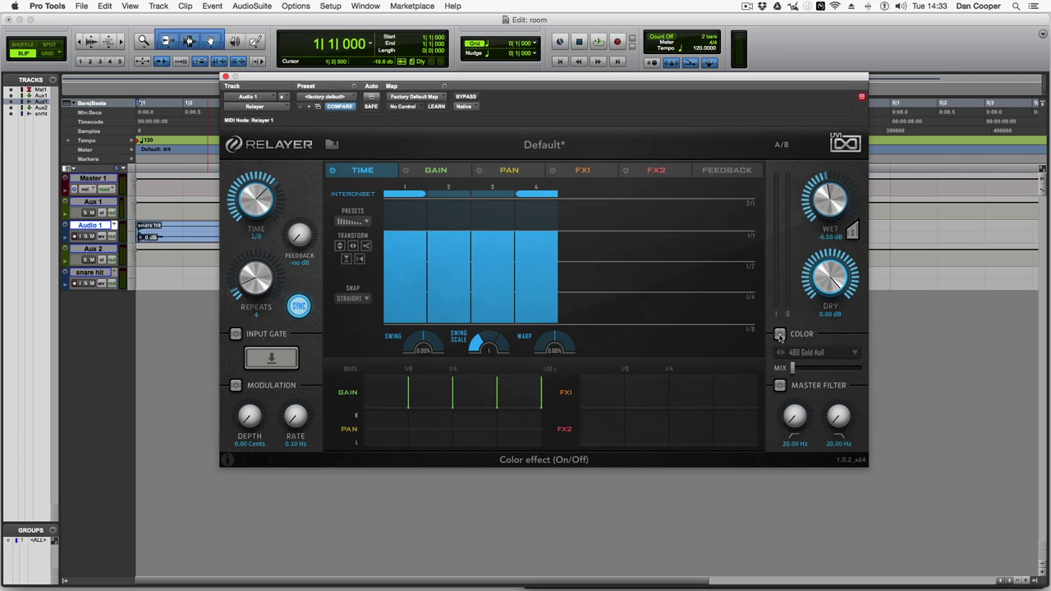
Enable COLOR with the GuitarVerb impulse response and blend MIX to about 17.89%.
left_click(781, 337)
left_click(825, 355)
mouse_move(824, 380)
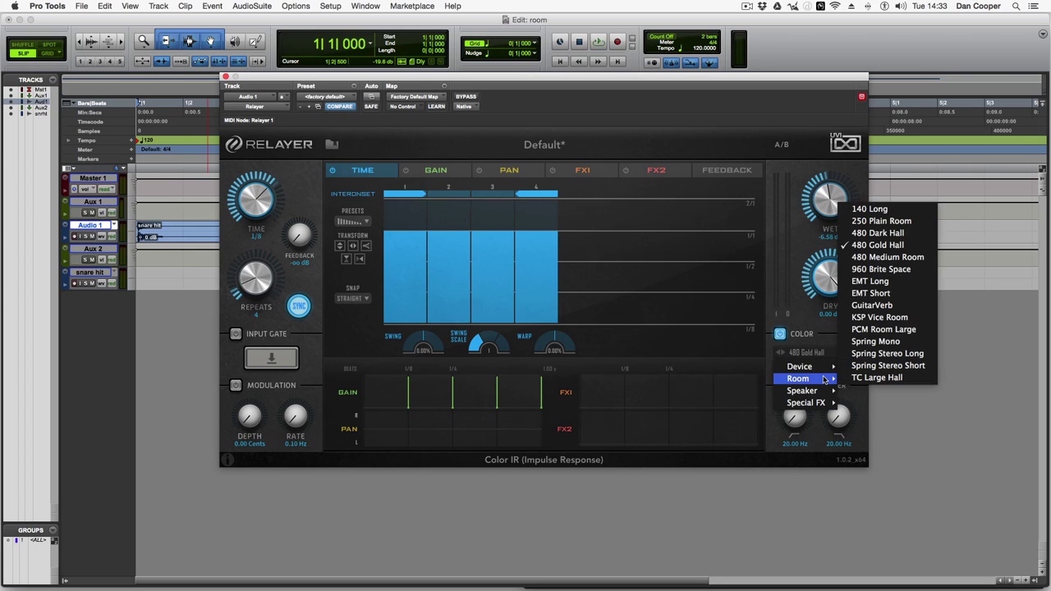
left_click(872, 304)
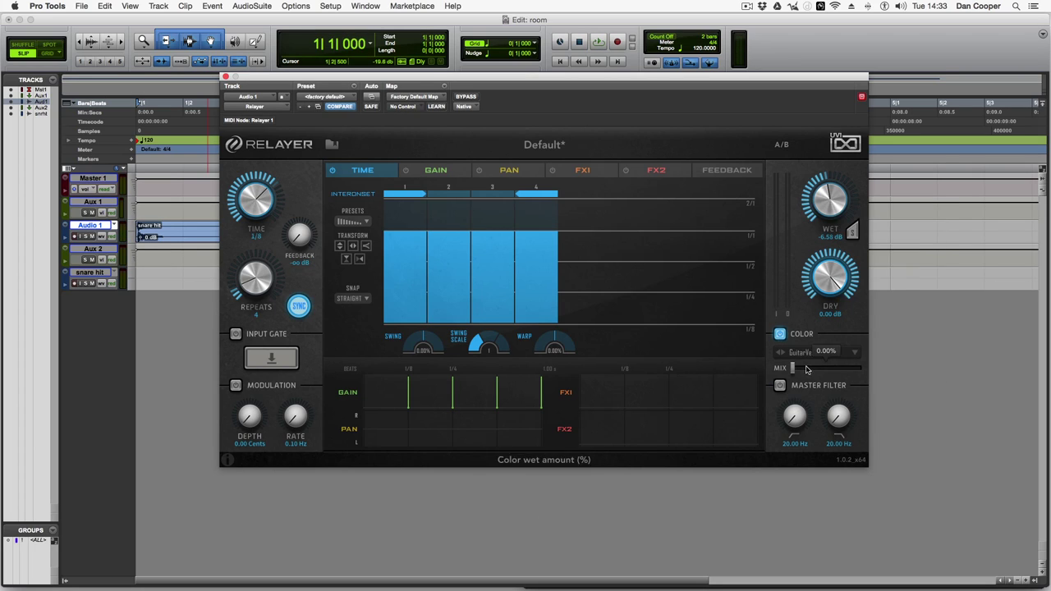
left_click_drag(793, 371, 804, 372)
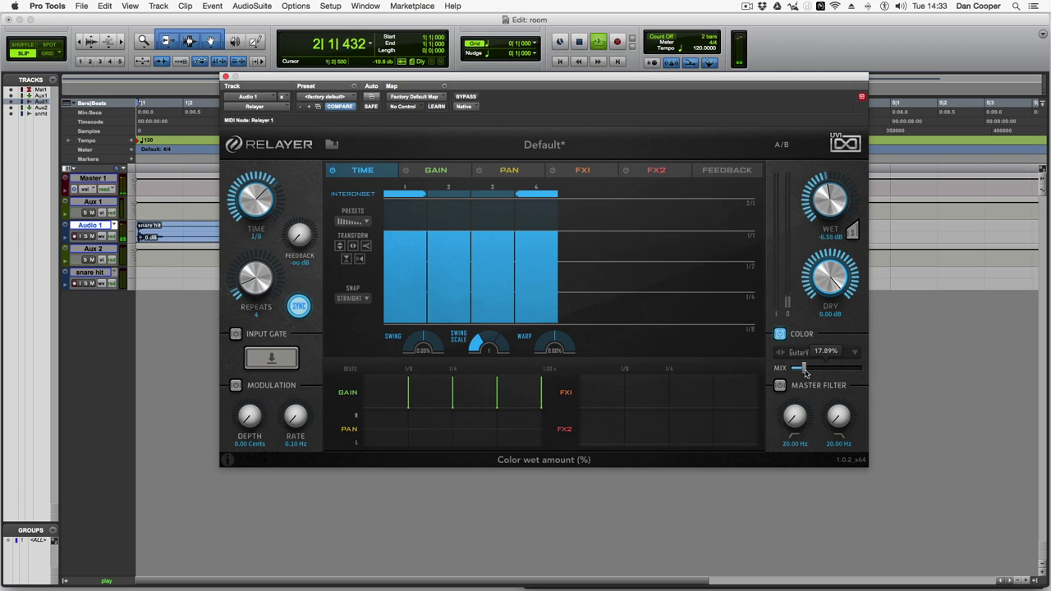
key("space")
Audition the Old Phone and British Amp colour impulse responses on the snare.
left_click(817, 355)
left_click(869, 269)
key("space")
key("space")
left_click(817, 352)
mouse_move(804, 391)
left_click(902, 259)
Switch the colour impulse response to Drone and audition it on the snare.
key("space")
key("space")
left_click(817, 352)
mouse_move(804, 402)
left_click(864, 269)
key("space")
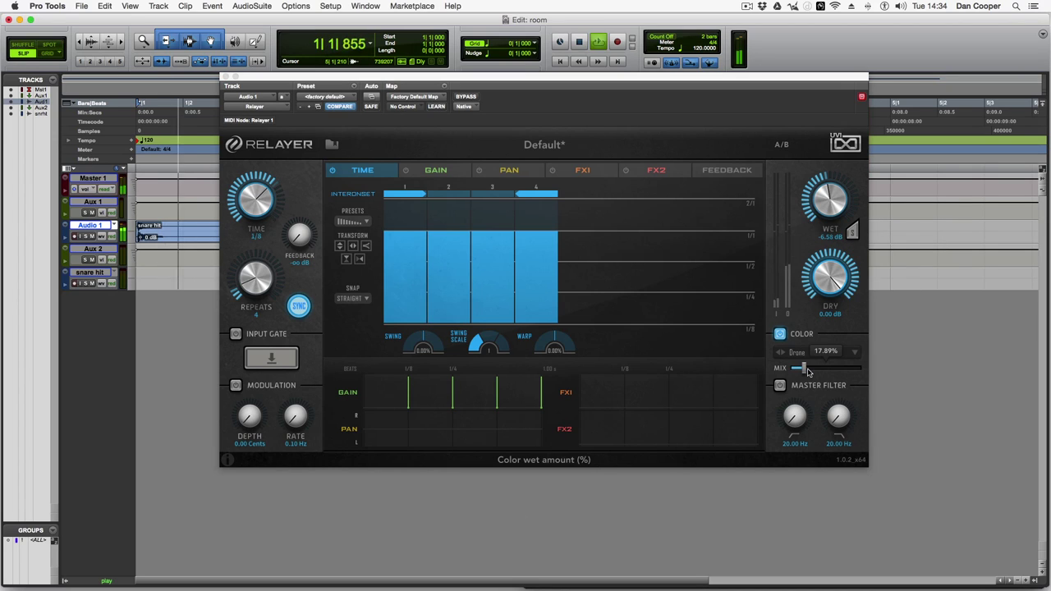
key("space")
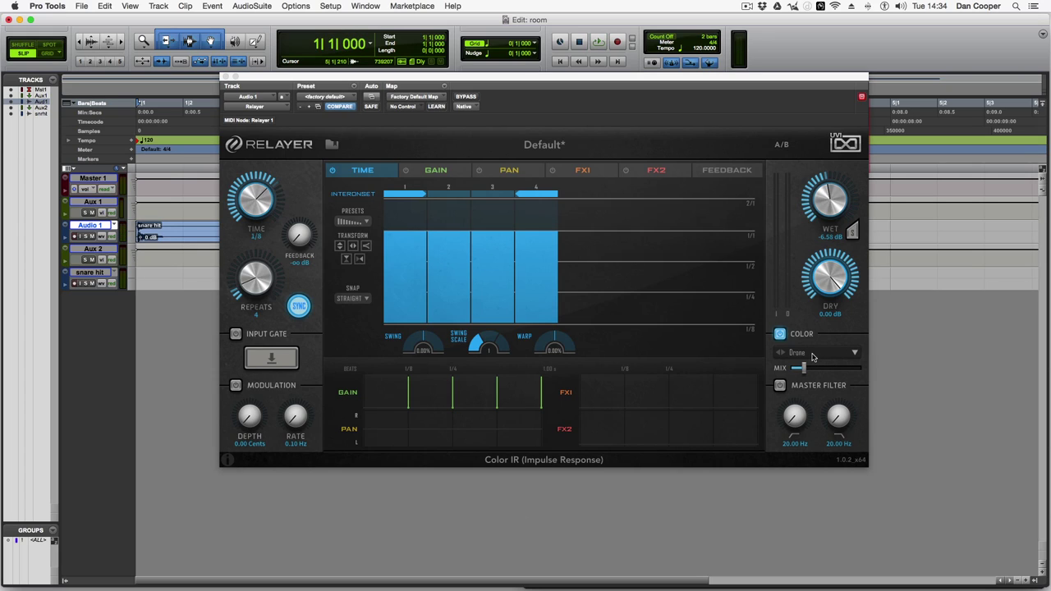
left_click(816, 355)
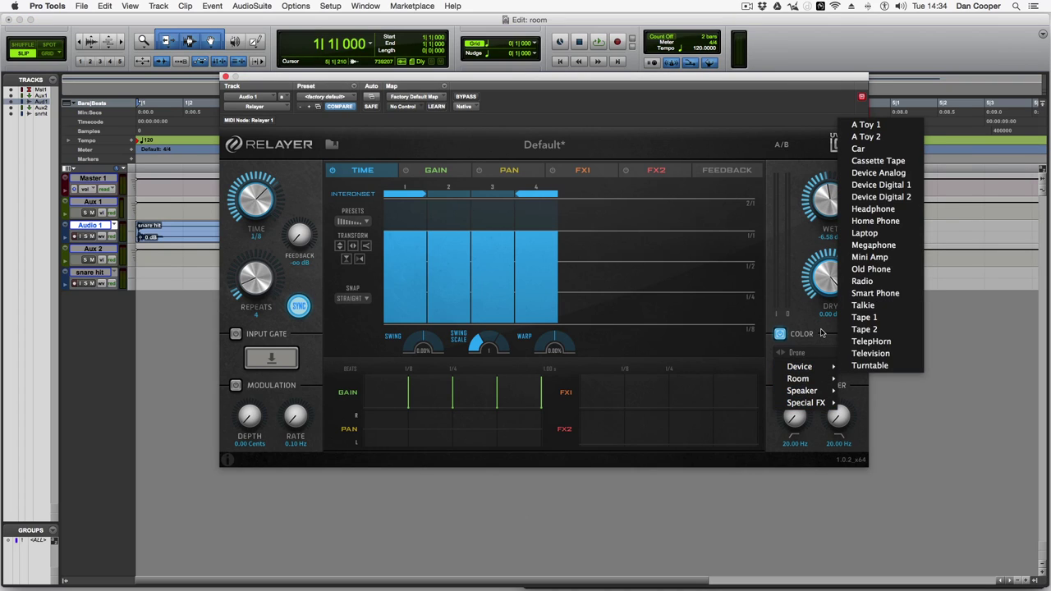
left_click(822, 333)
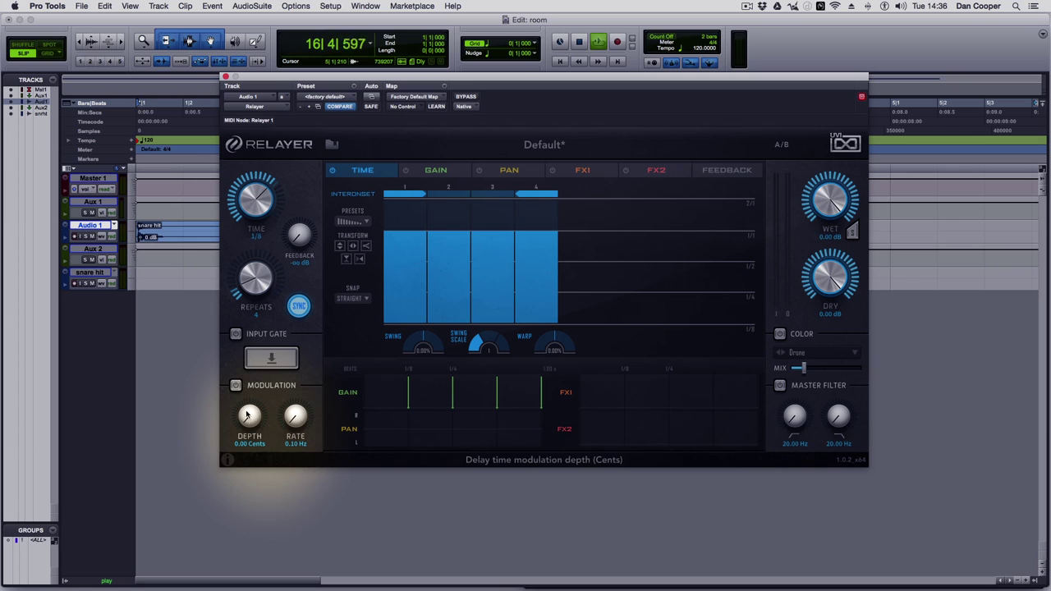
Set modulation depth to 57.50 cents and rate to 4.23 Hz, then switch modulation off.
left_click_drag(246, 414, 297, 391)
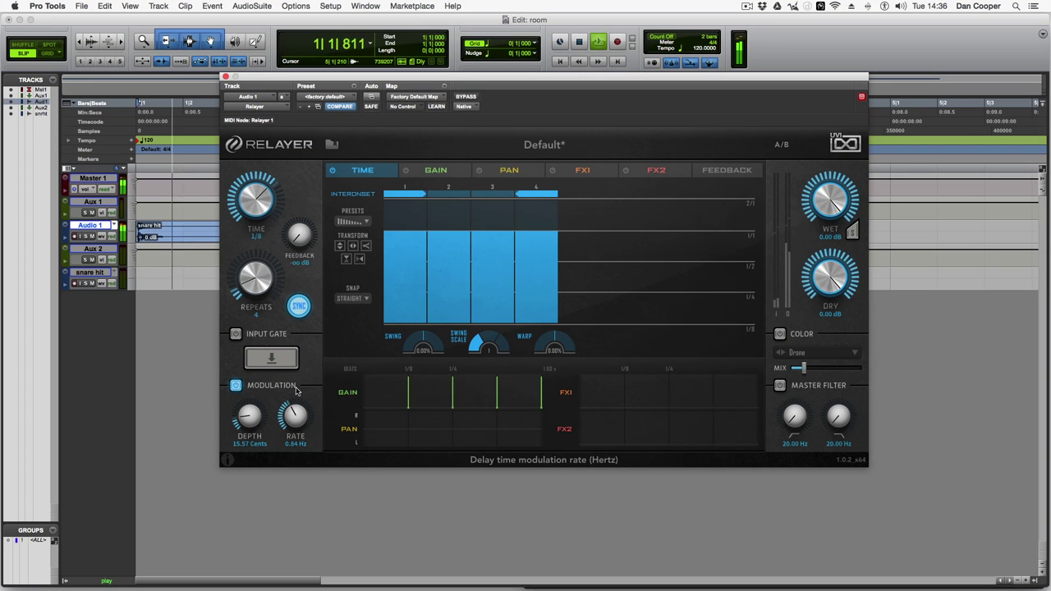
left_click_drag(249, 414, 251, 356)
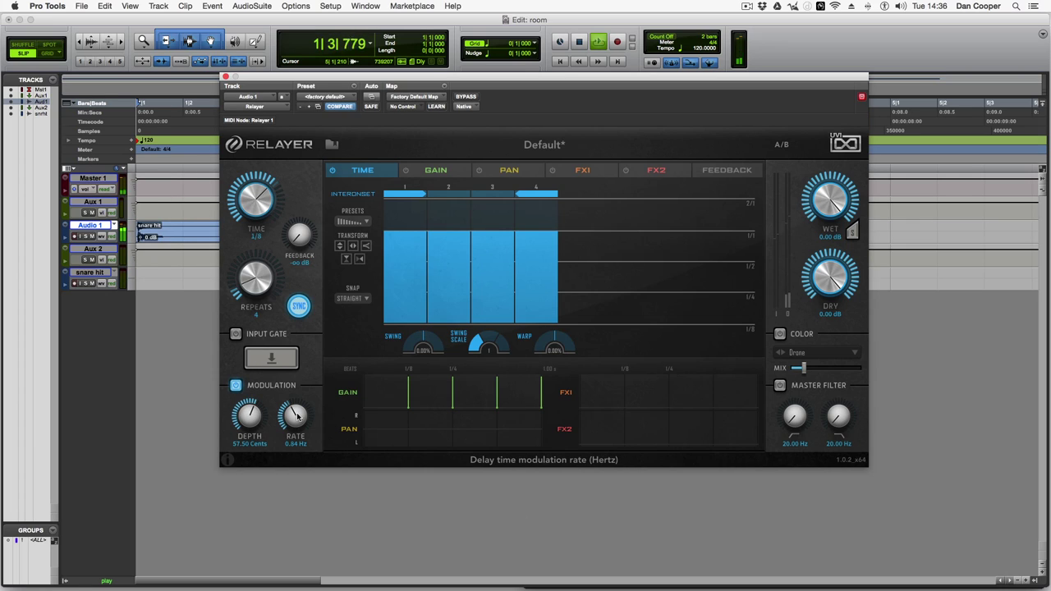
left_click(236, 386)
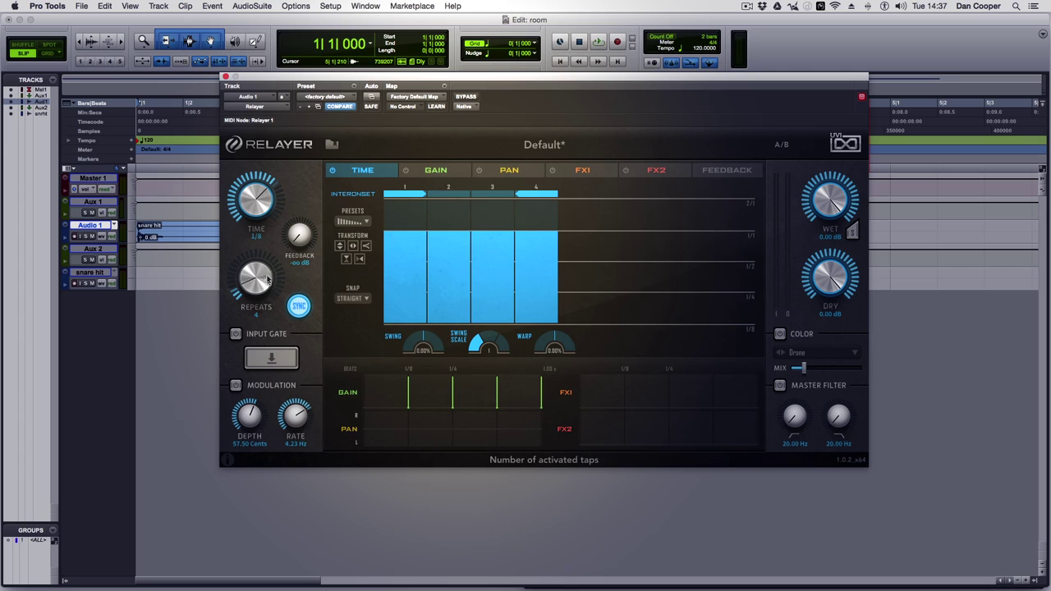
Set REPEATS to 8, briefly trying 32, and lower Wet to -3.47 dB.
left_click_drag(267, 279, 267, 261)
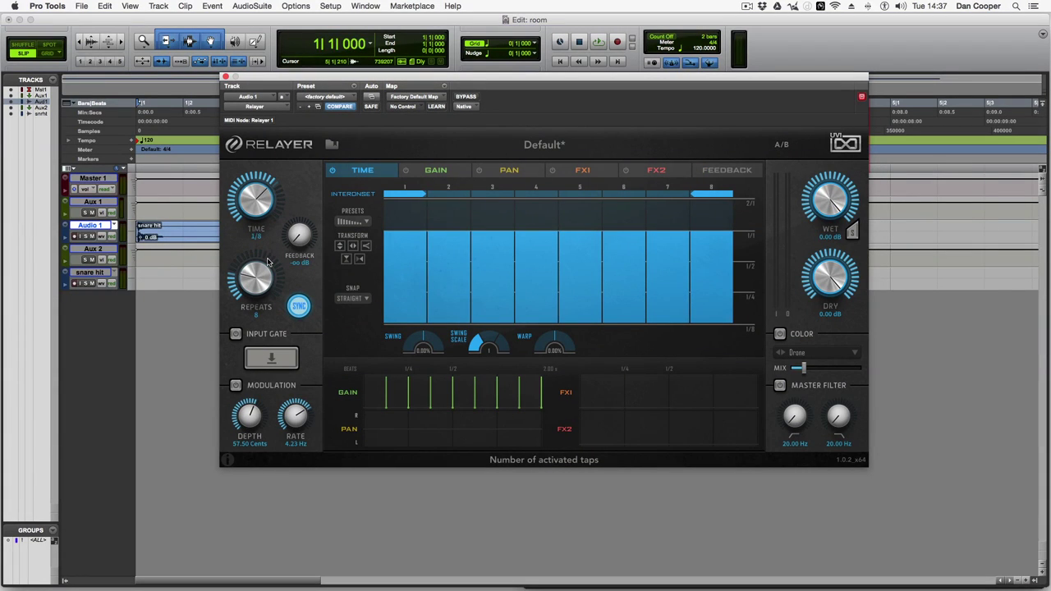
left_click_drag(264, 271, 234, 174)
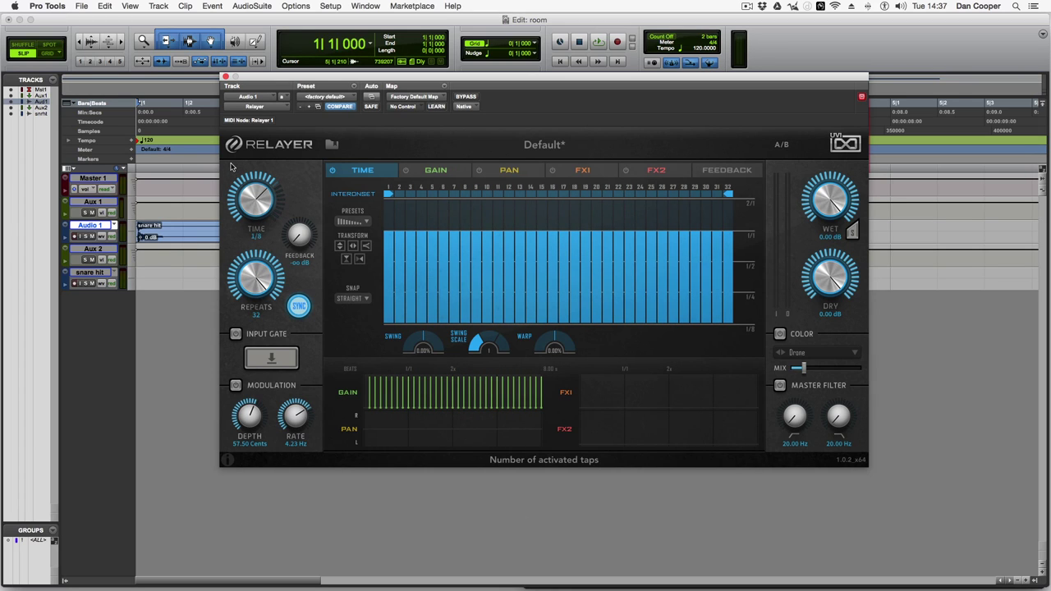
left_click_drag(232, 167, 248, 279)
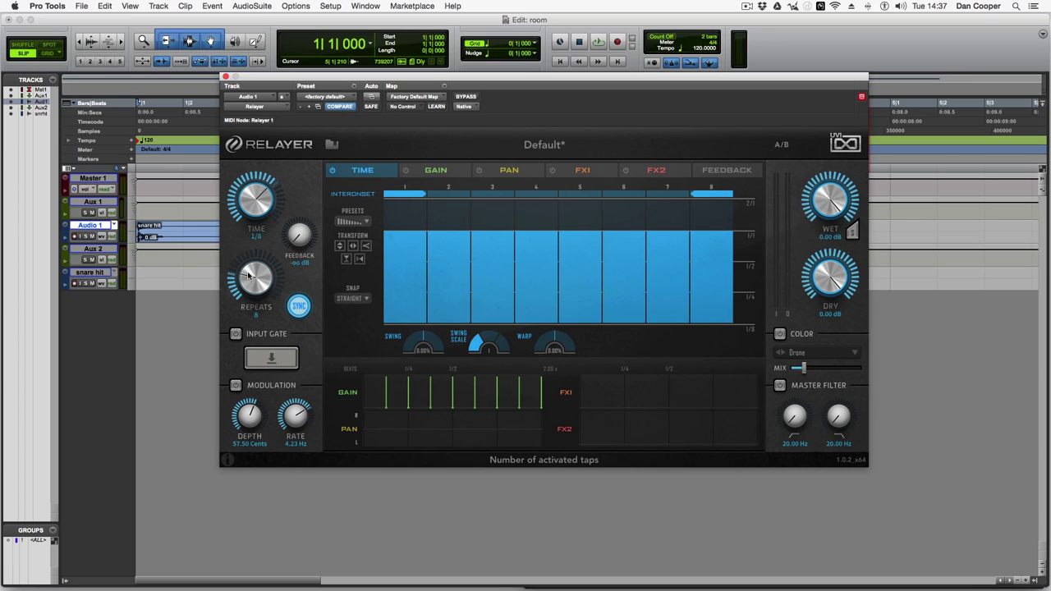
left_click_drag(828, 206, 821, 255)
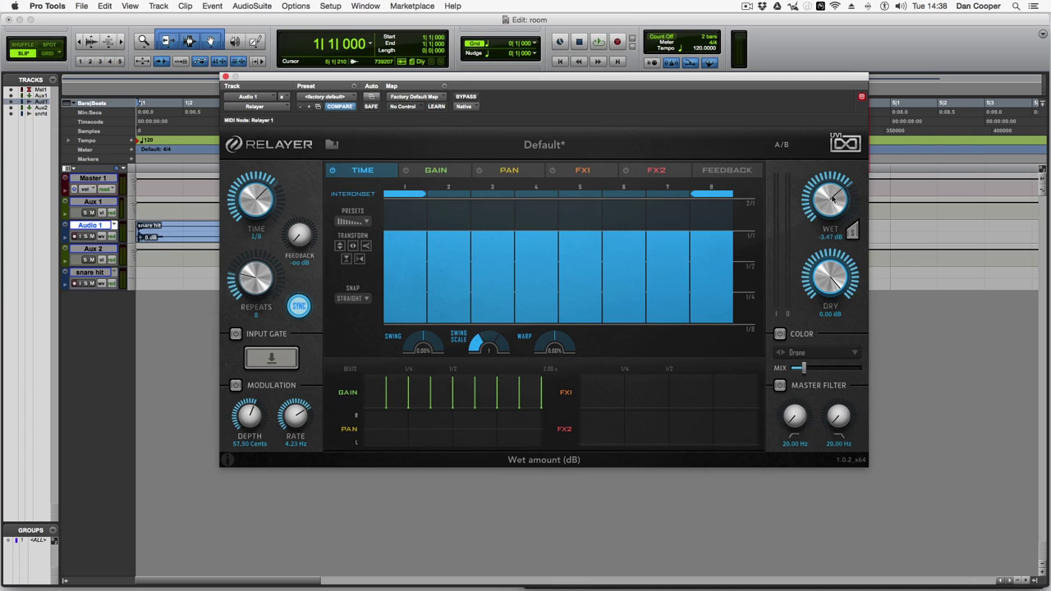
Lower Wet to -4.05 dB and briefly toggle the PAN sequence on and off.
left_click_drag(833, 198, 831, 206)
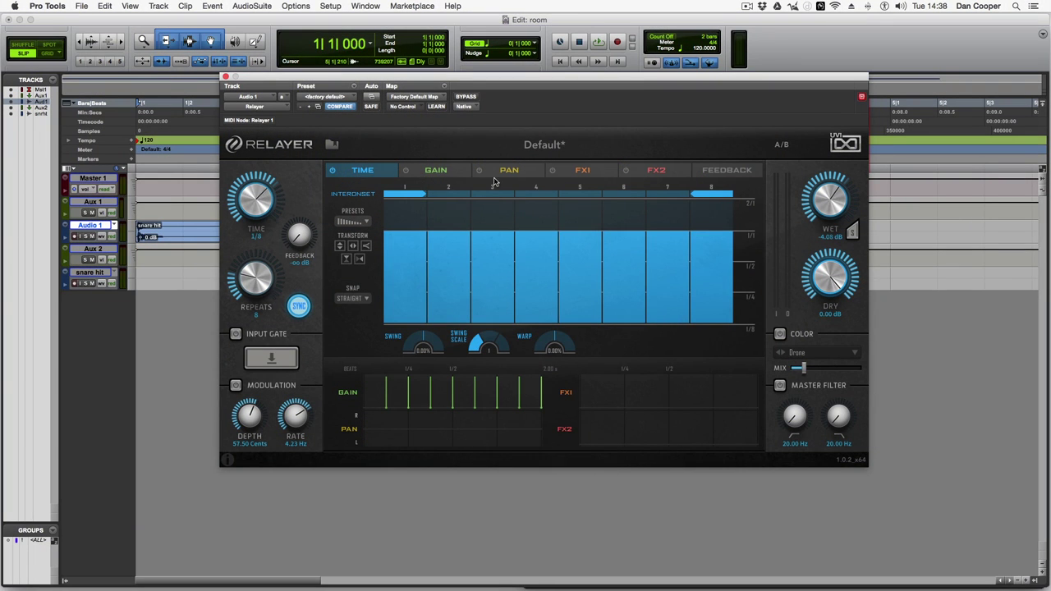
left_click(479, 172)
left_click(479, 171)
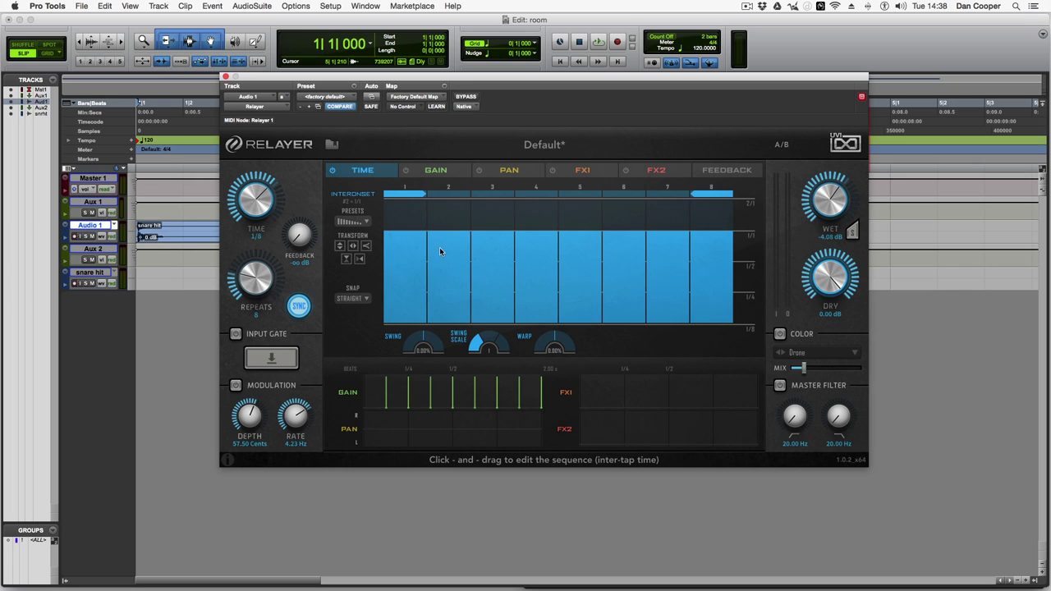
Set TIME steps 1, 3, 5, 7 to 1/1 and steps 2, 4, 6, 8 to 1/4.
mouse_move(441, 257)
left_mouse_down()
mouse_move(448, 299)
mouse_move(483, 249)
mouse_move(491, 298)
left_mouse_up()
mouse_move(523, 249)
left_mouse_down()
mouse_move(532, 291)
mouse_move(570, 264)
mouse_move(580, 296)
mouse_move(628, 278)
mouse_move(626, 249)
mouse_move(630, 274)
mouse_move(654, 258)
mouse_move(657, 239)
mouse_move(663, 256)
mouse_move(711, 261)
left_mouse_up()
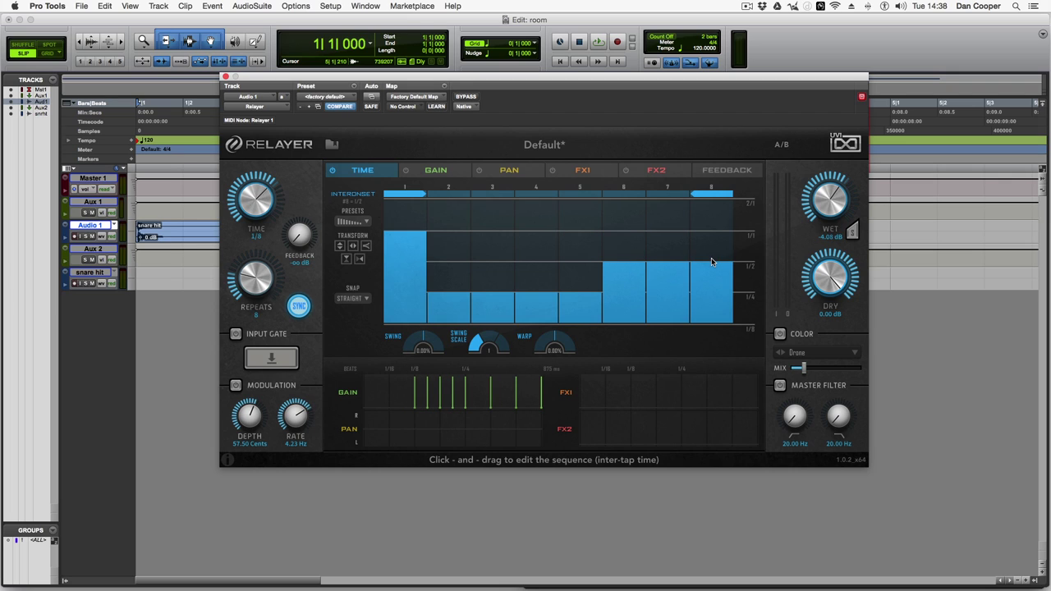
key("space")
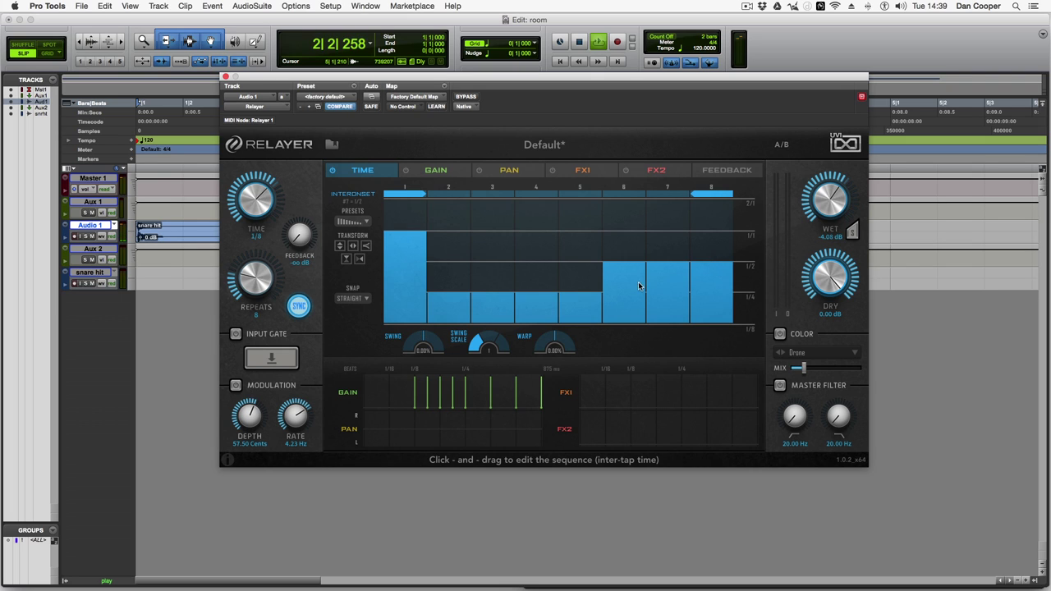
mouse_move(629, 281)
left_mouse_down()
mouse_move(682, 281)
mouse_move(666, 272)
mouse_move(655, 275)
mouse_move(706, 270)
mouse_move(667, 297)
left_mouse_up()
left_click_drag(493, 299, 503, 233)
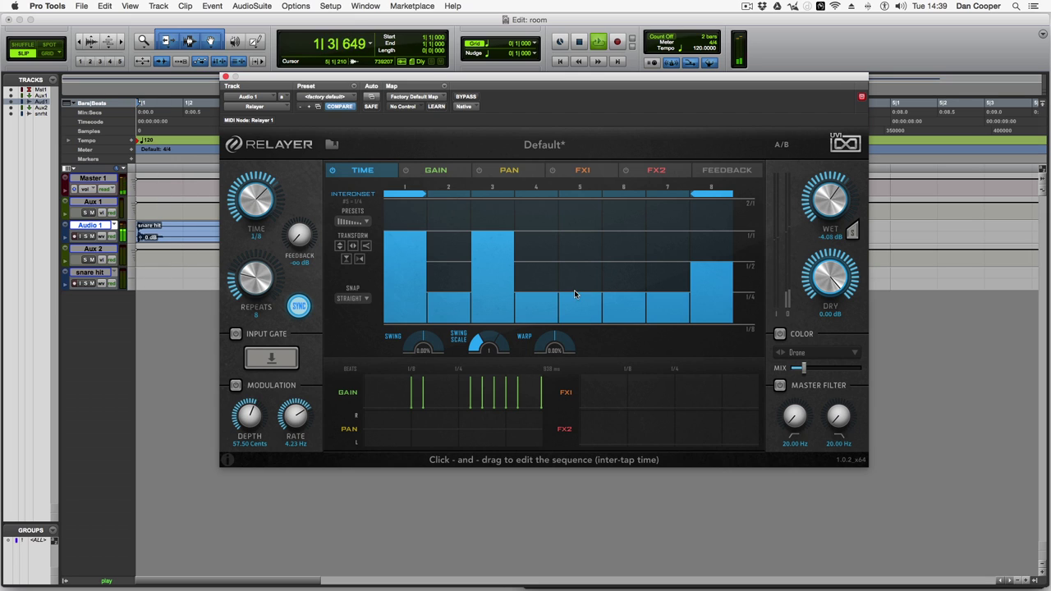
left_click_drag(574, 292, 583, 238)
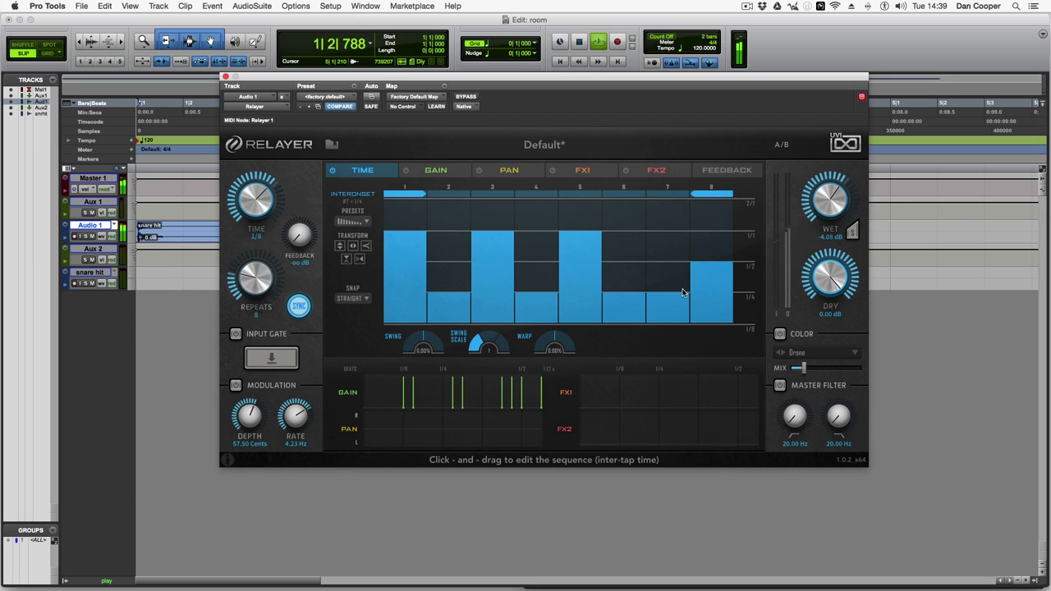
left_click_drag(674, 296, 669, 236)
left_click(728, 293)
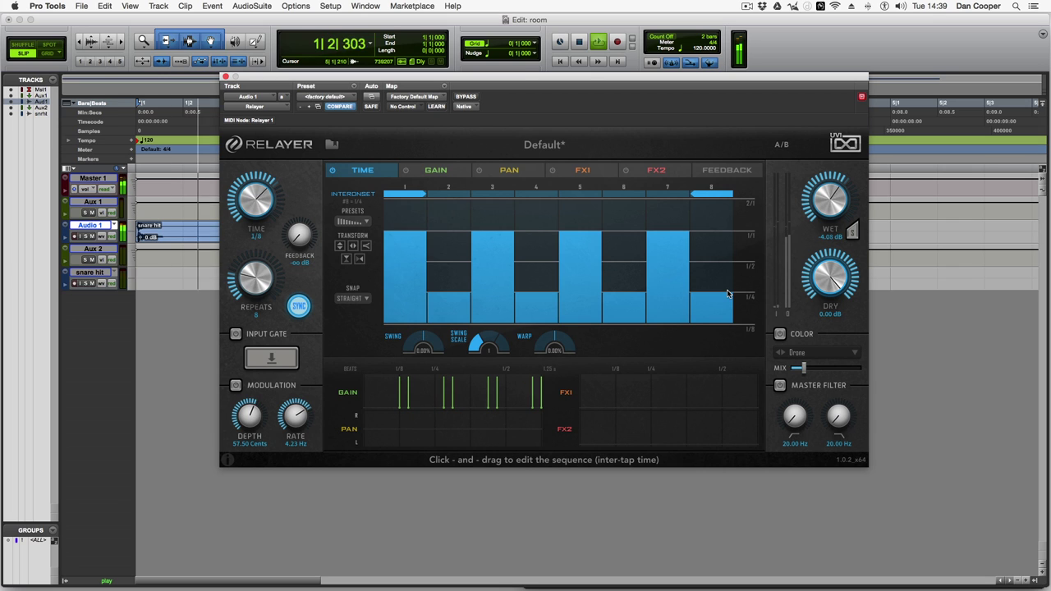
key("space")
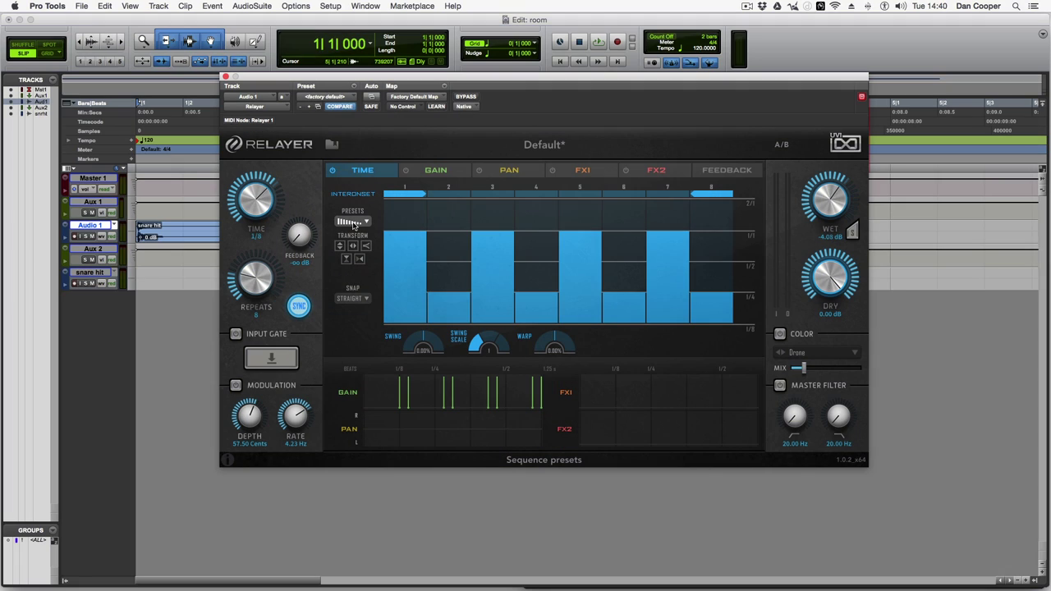
Try the staircase, V and Random time presets, then shift and skew steps into a descending ramp.
left_click(353, 222)
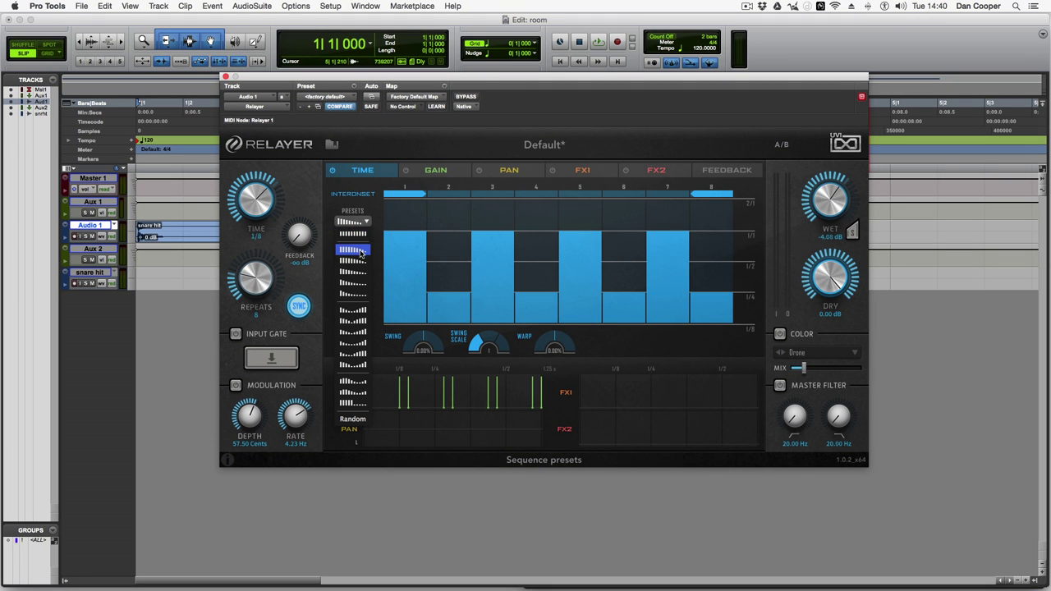
left_click(361, 261)
key("space")
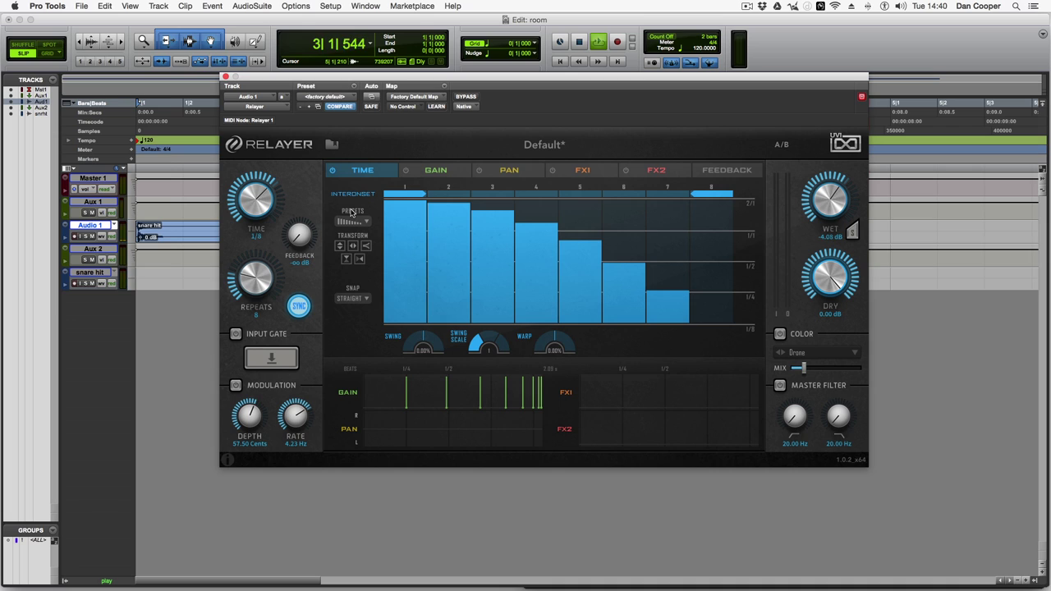
left_click(352, 222)
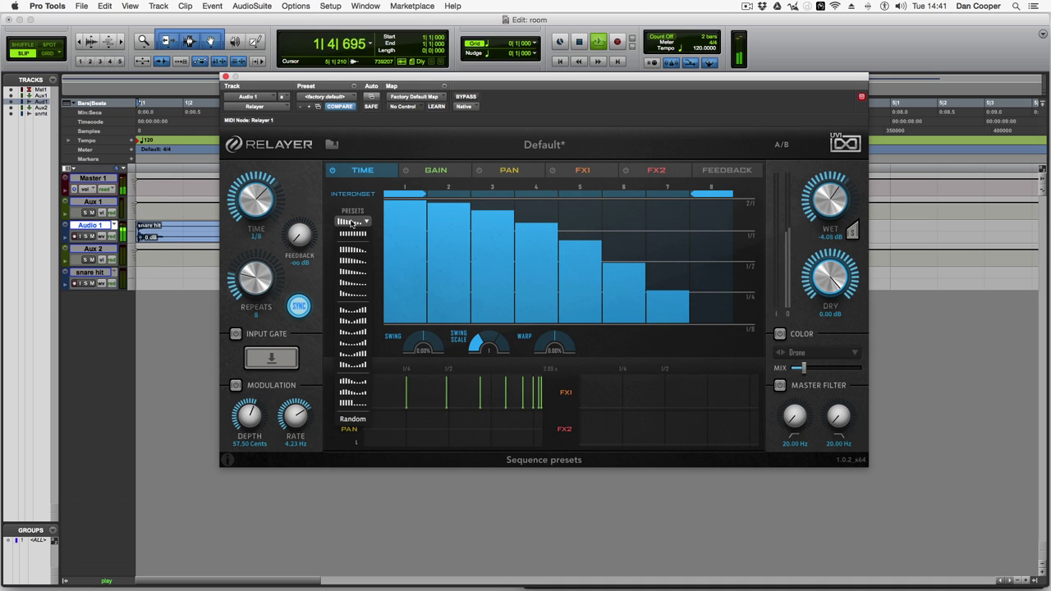
left_click(359, 228)
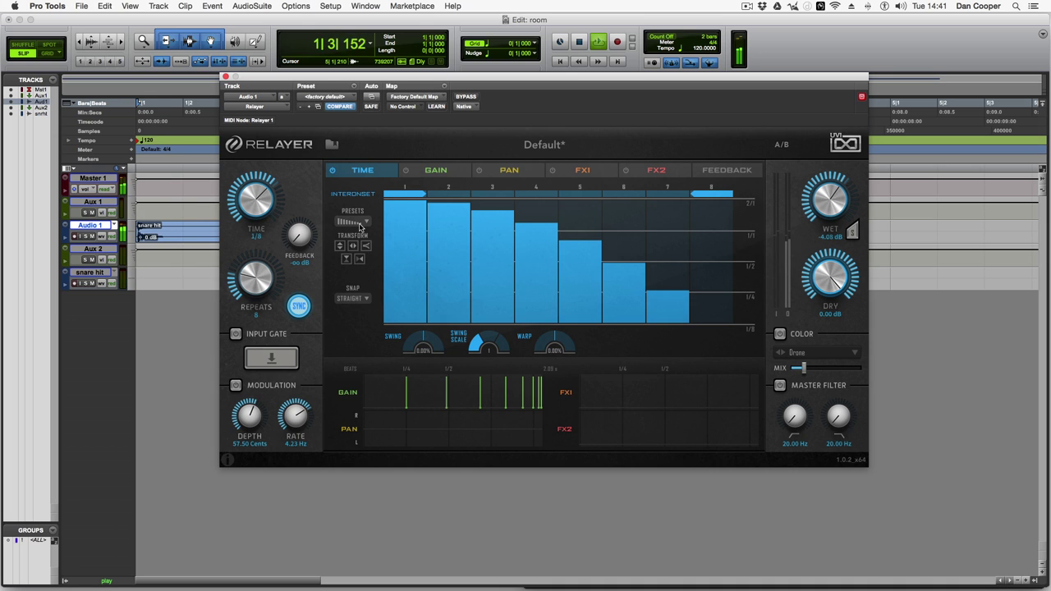
left_click(359, 229)
left_click(359, 313)
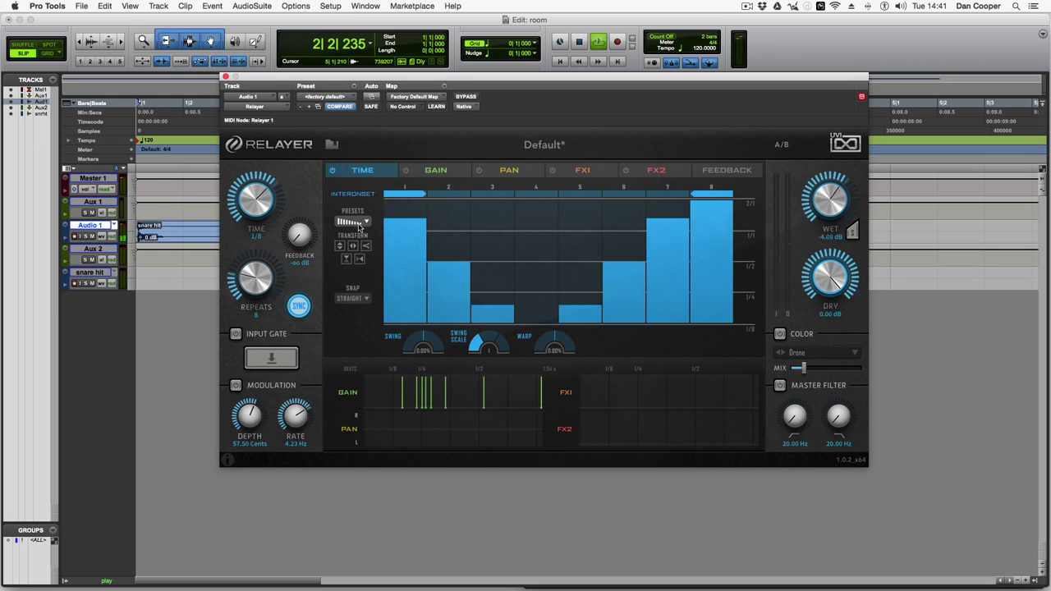
left_click(358, 225)
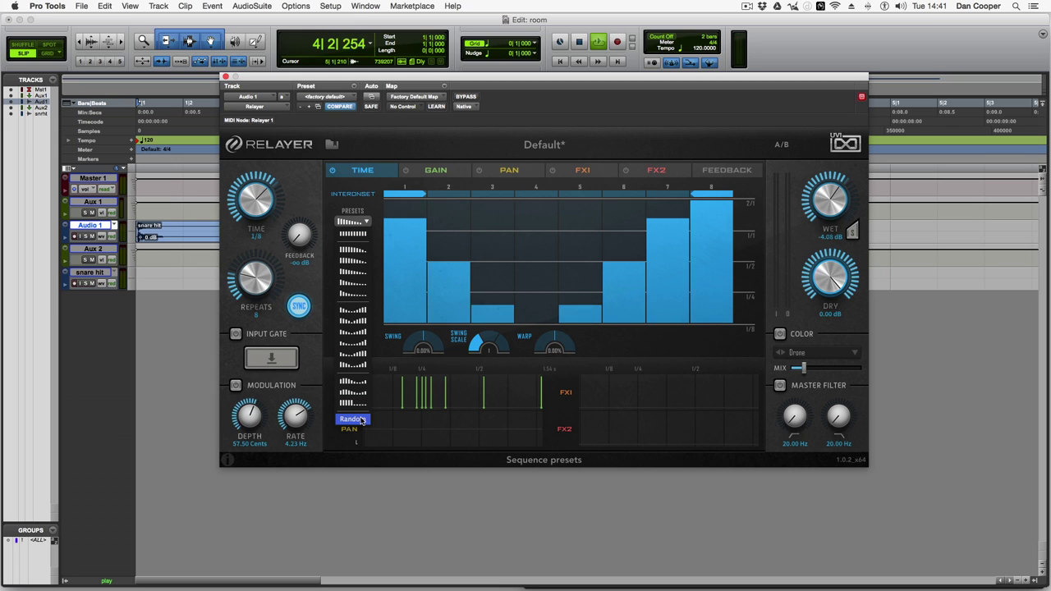
left_click(362, 420)
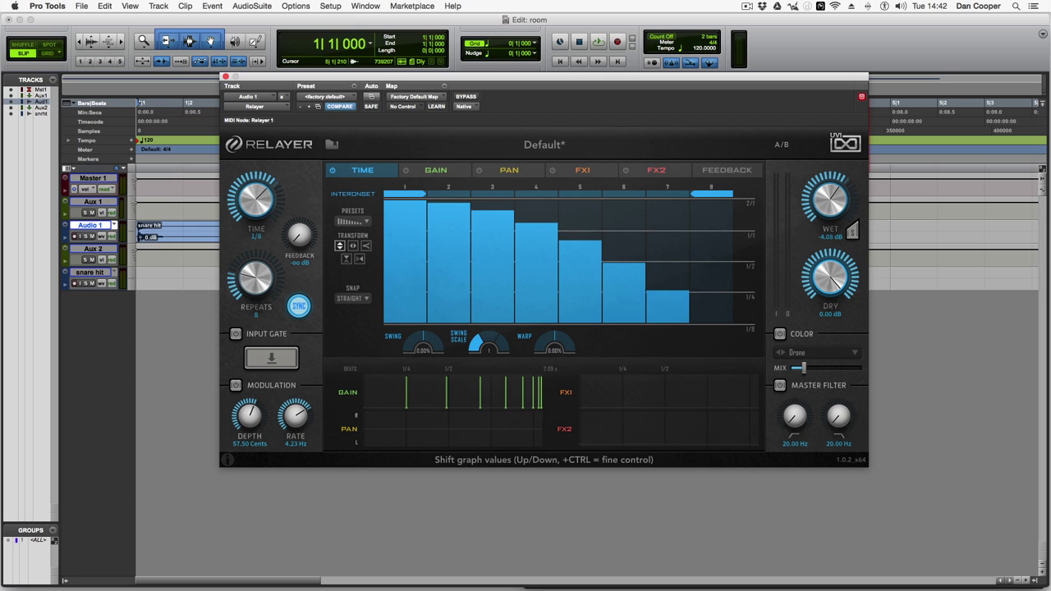
mouse_move(339, 245)
left_mouse_down()
mouse_move(339, 286)
mouse_move(339, 255)
left_mouse_up()
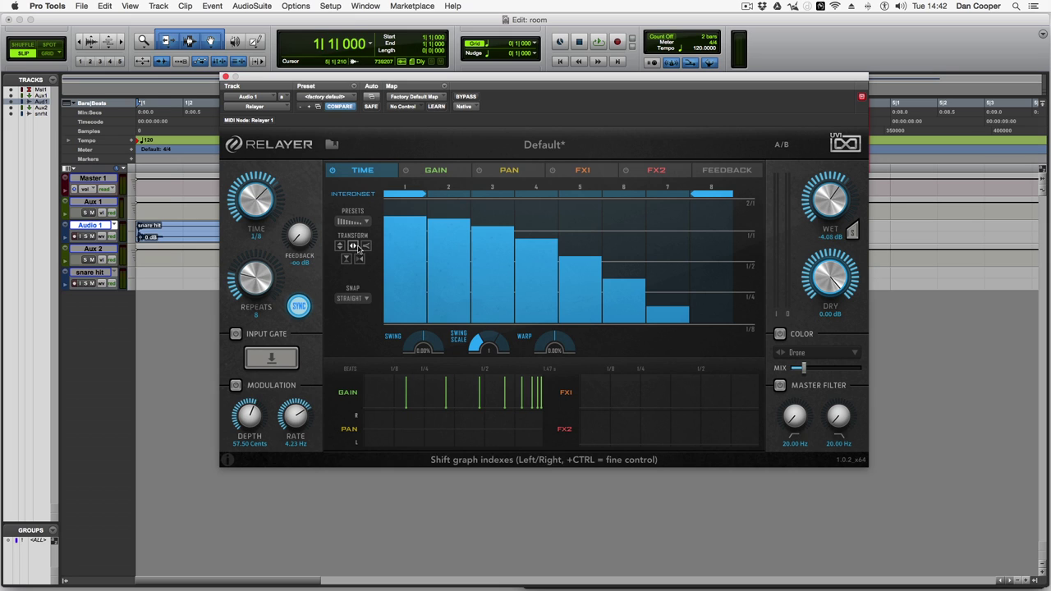
left_click_drag(365, 245, 344, 260)
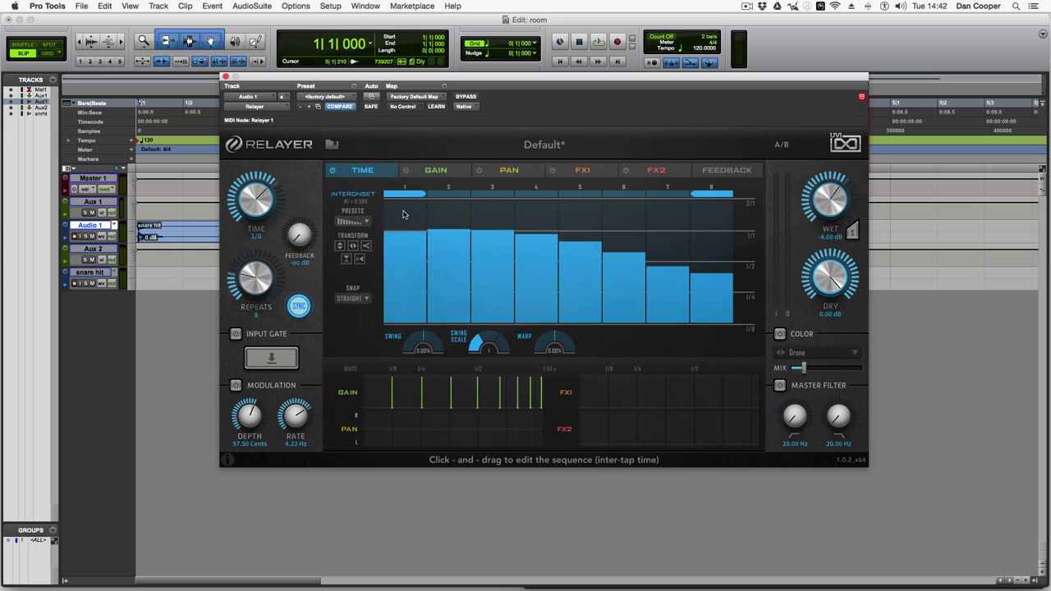
Apply the descending-ramp GAIN preset after manual bar edits, then compress it with Transform scale.
left_click(427, 172)
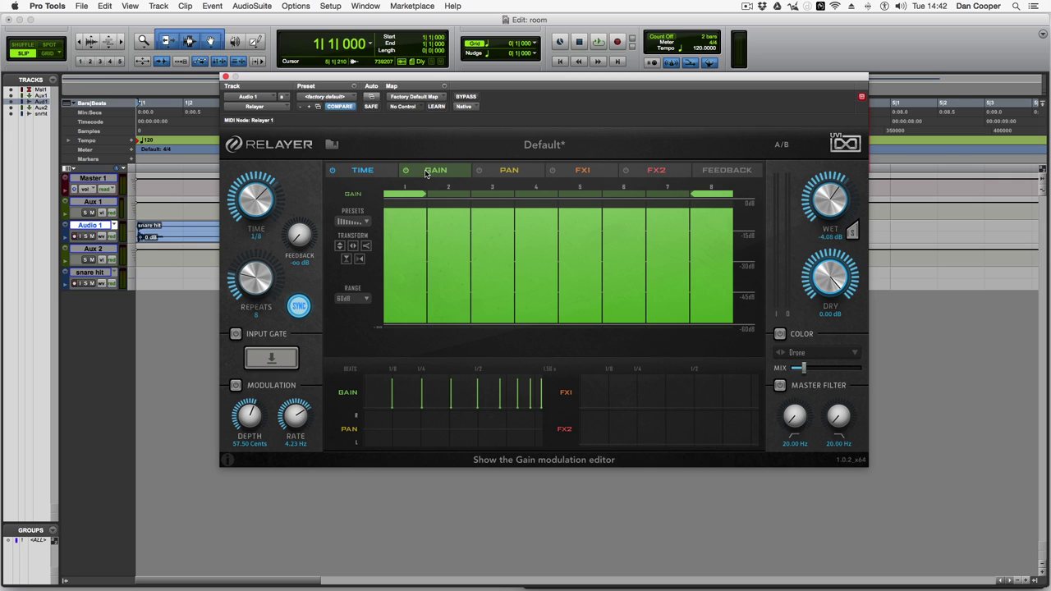
mouse_move(443, 227)
left_mouse_down()
mouse_move(449, 256)
mouse_move(491, 250)
mouse_move(539, 282)
mouse_move(583, 263)
left_mouse_up()
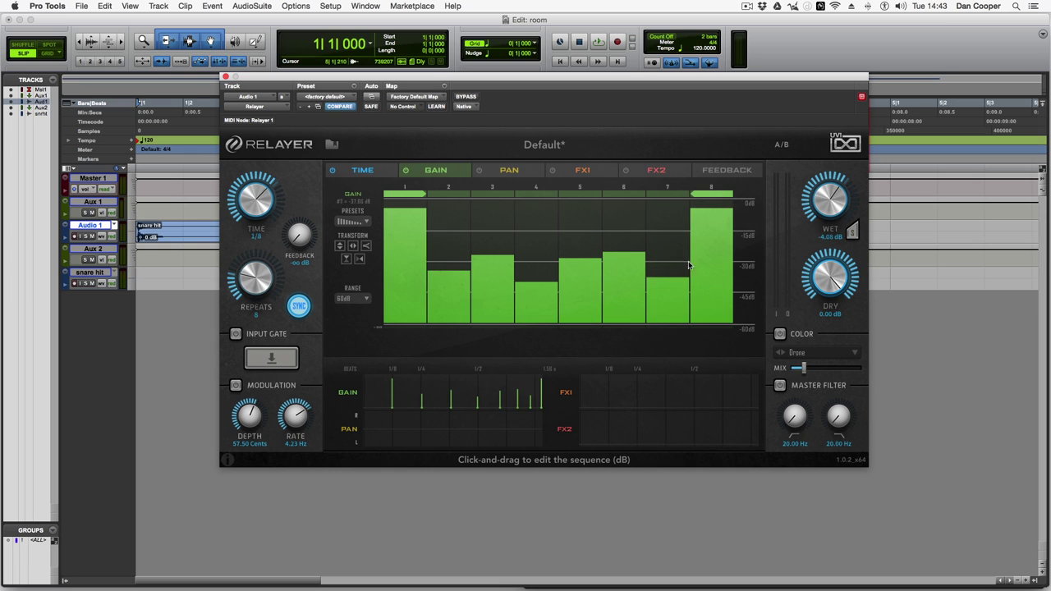
left_click_drag(690, 264, 696, 261)
key("space")
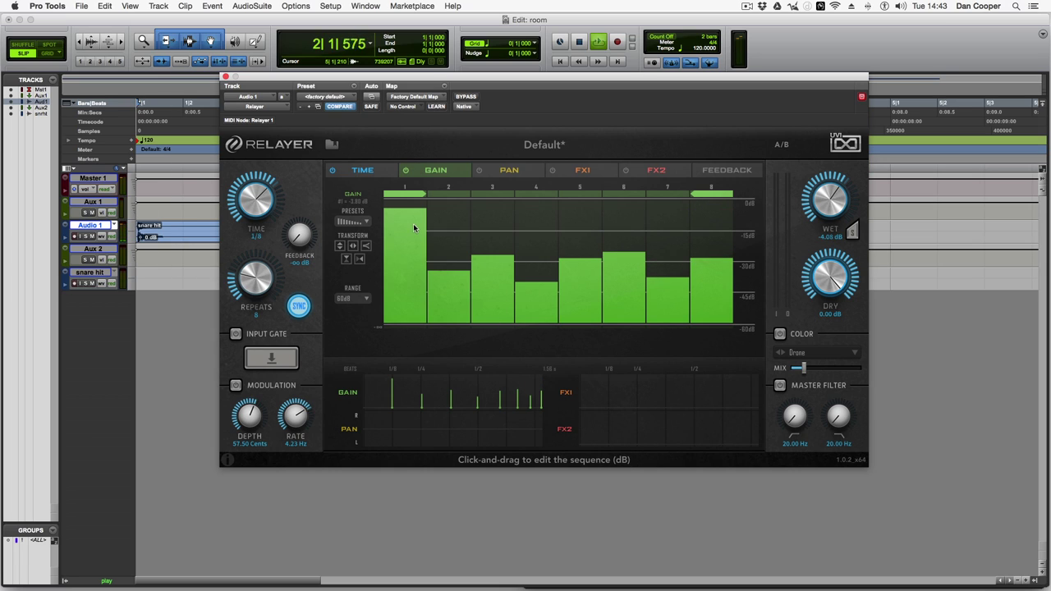
mouse_move(414, 223)
left_mouse_down()
mouse_move(407, 257)
mouse_move(422, 242)
left_mouse_up()
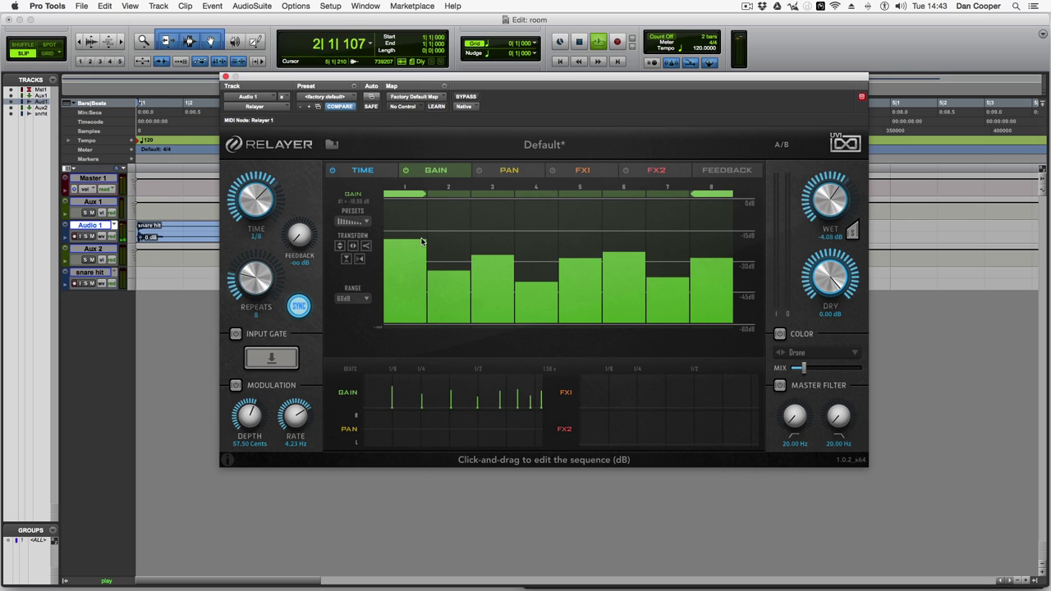
key("space")
left_click(353, 222)
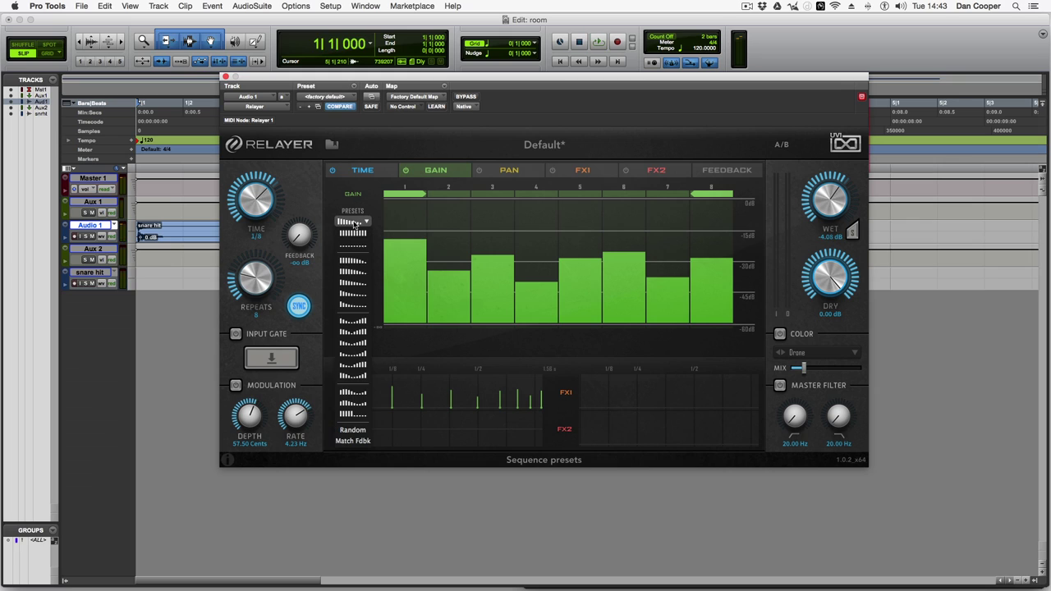
left_click(356, 272)
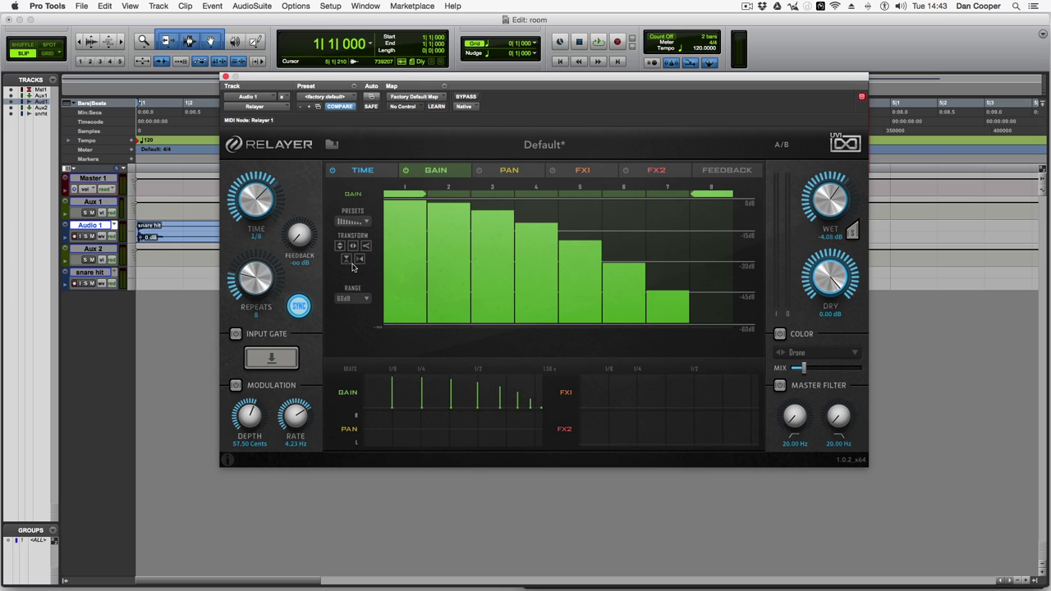
left_click_drag(346, 259, 346, 291)
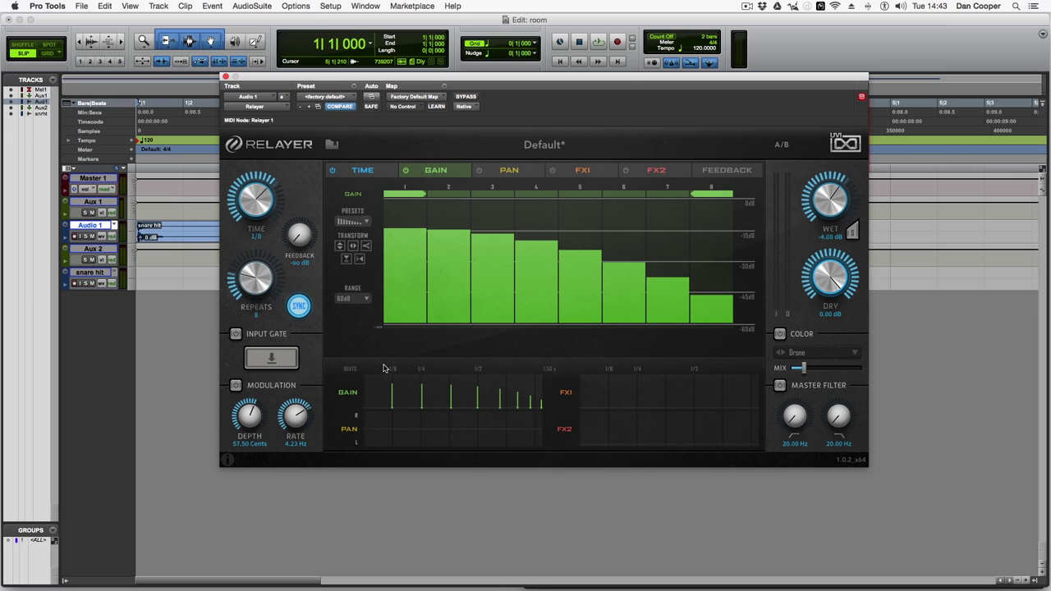
Draw a pan sequence alternating hard left and right: steps 2, 4, 6 left and 3, 5 right.
left_click(502, 171)
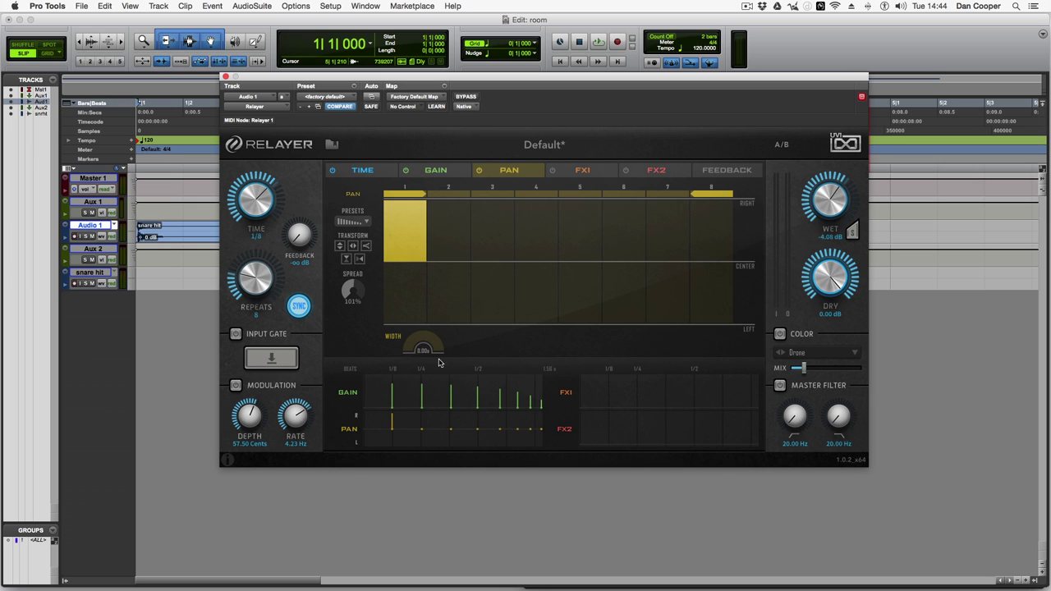
left_click_drag(446, 265, 452, 322)
left_click(494, 212)
mouse_move(493, 211)
left_mouse_down()
mouse_move(533, 262)
mouse_move(538, 321)
left_mouse_up()
left_click_drag(574, 263, 588, 183)
left_click_drag(627, 268, 648, 343)
left_click_drag(667, 265, 682, 232)
left_click_drag(720, 274, 727, 292)
left_click(460, 285)
Refine the pans: step 1 slightly right, 5 and 6 nearer centre, 3 and 7 full right, 8 full left, then play it back.
left_click(458, 279)
left_click_drag(478, 232, 481, 245)
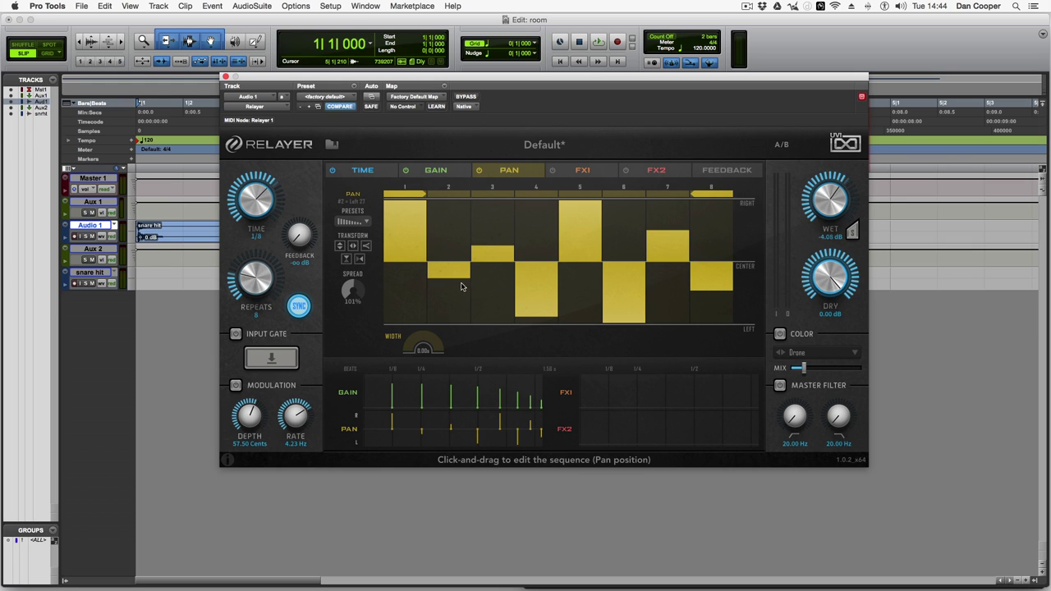
left_click_drag(401, 220, 406, 243)
left_click_drag(483, 245, 486, 201)
left_click_drag(567, 226, 575, 239)
left_click_drag(619, 282, 619, 286)
left_click_drag(675, 249, 674, 201)
left_click_drag(718, 287, 725, 343)
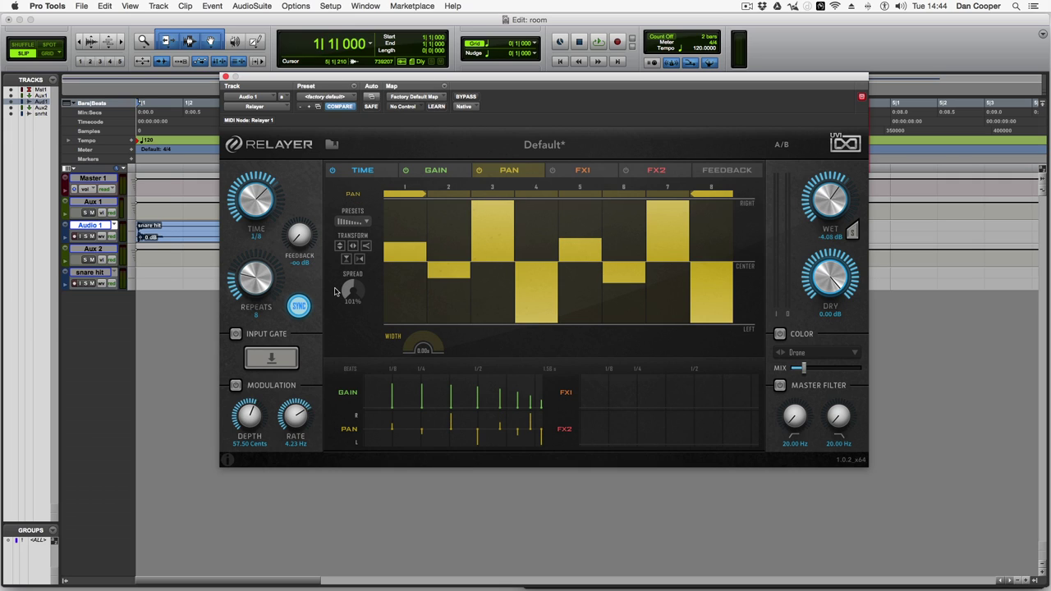
key("space")
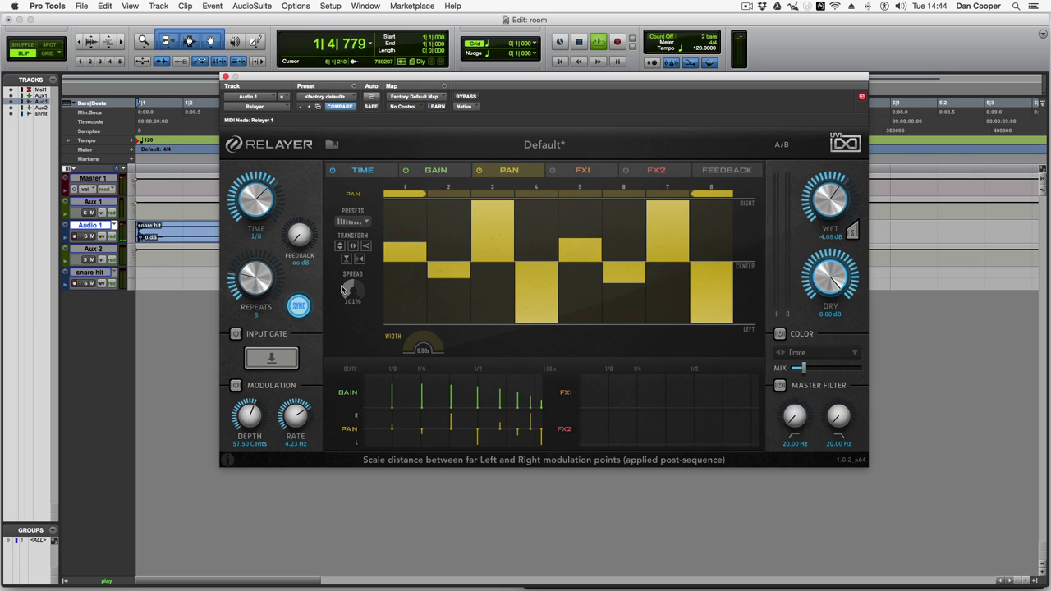
Try the pan Spread at 200%, then centre it, and set the stereo Width delay to about 1.54 ms.
left_click_drag(343, 289, 379, 193)
mouse_move(353, 292)
left_mouse_down()
mouse_move(353, 314)
mouse_move(353, 292)
left_mouse_up()
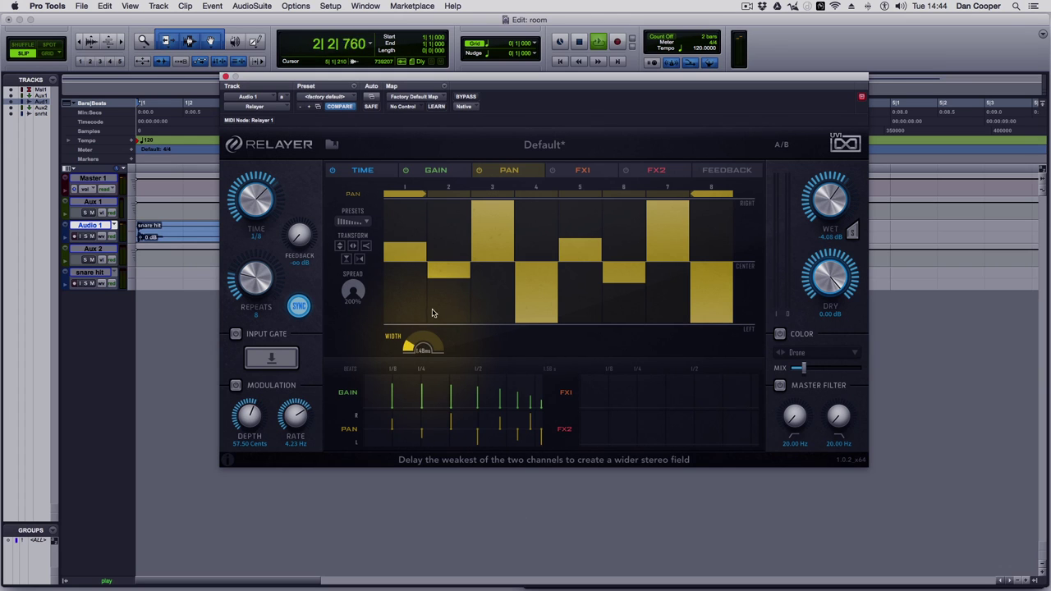
left_click_drag(424, 345, 433, 395)
left_click_drag(424, 345, 432, 244)
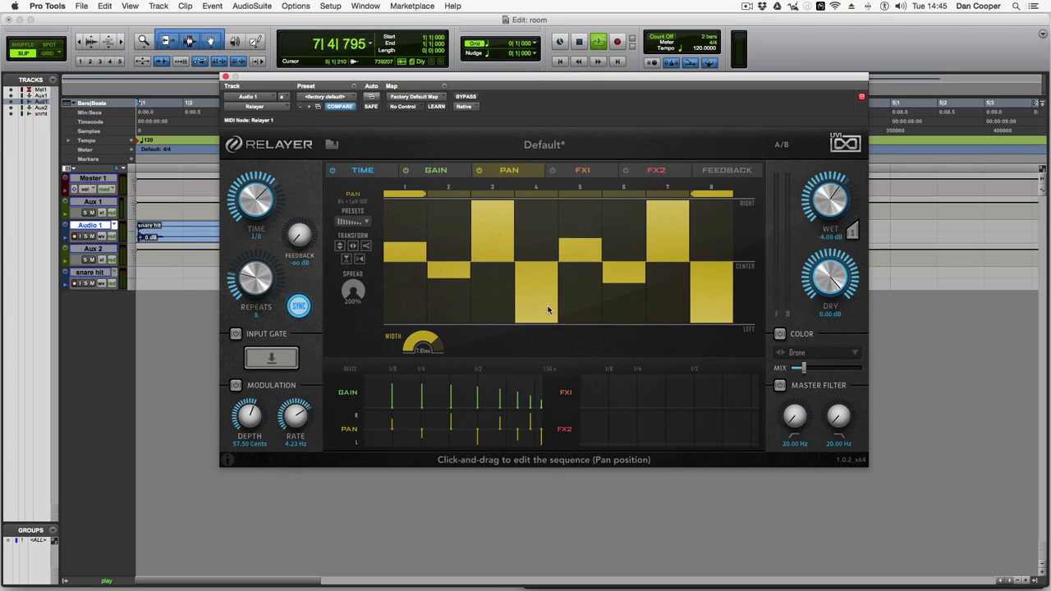
Turn on the FX1 effect in its sequence editor and stop playback.
left_click(582, 172)
left_click(553, 171)
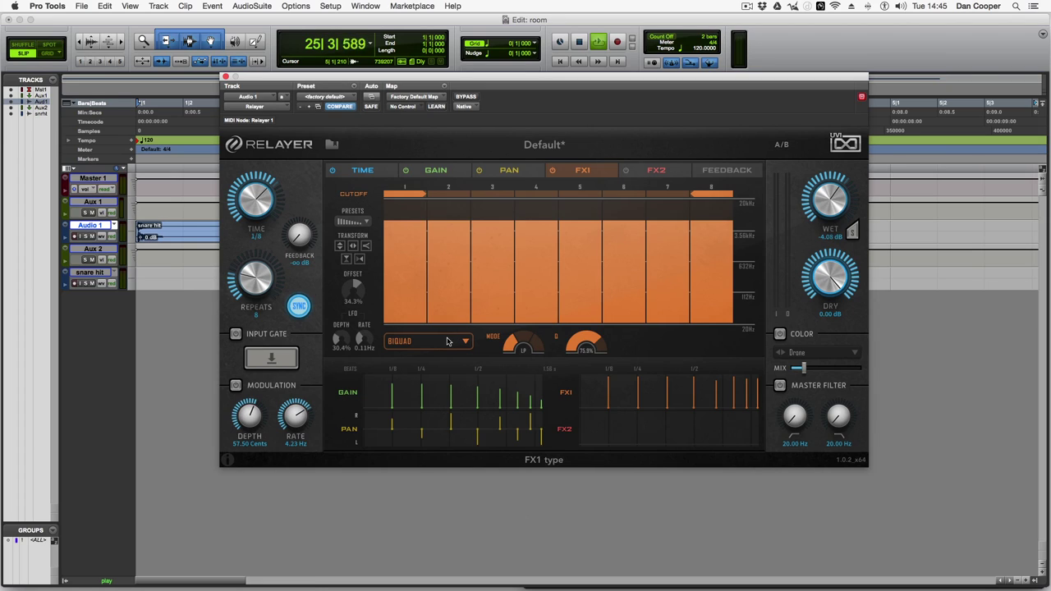
key("space")
key("space")
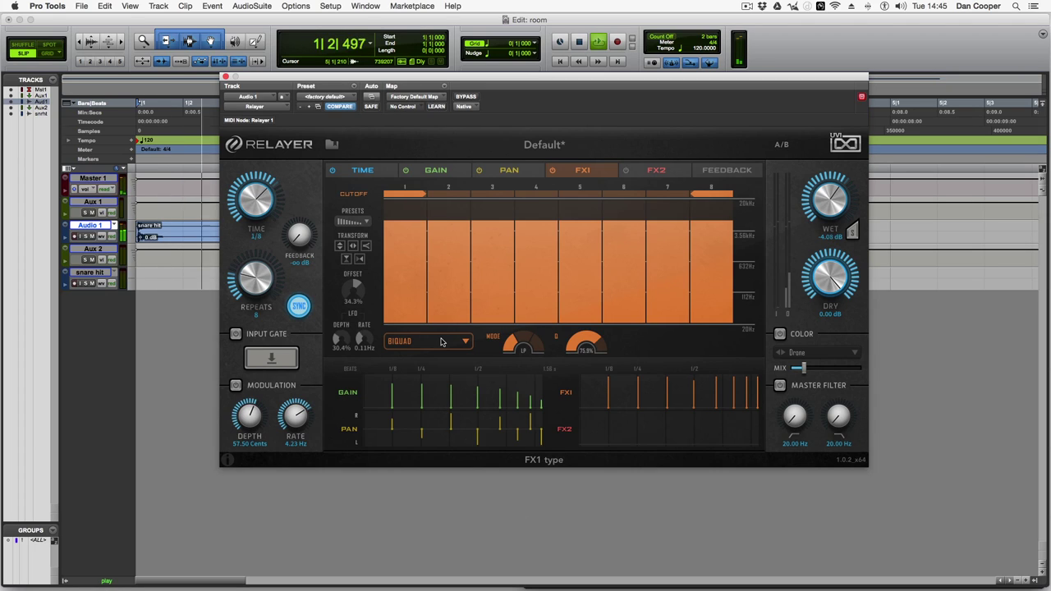
Audition the FX1 types Comb, Vowel, WahWah and Redux in turn.
left_click(440, 342)
left_click(425, 370)
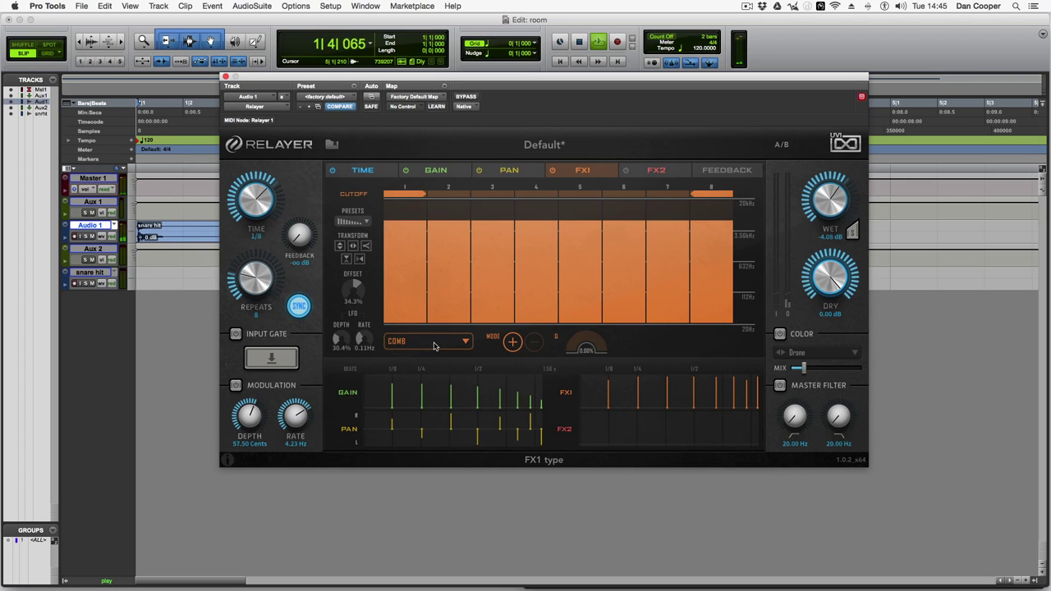
left_click(435, 343)
left_click(431, 385)
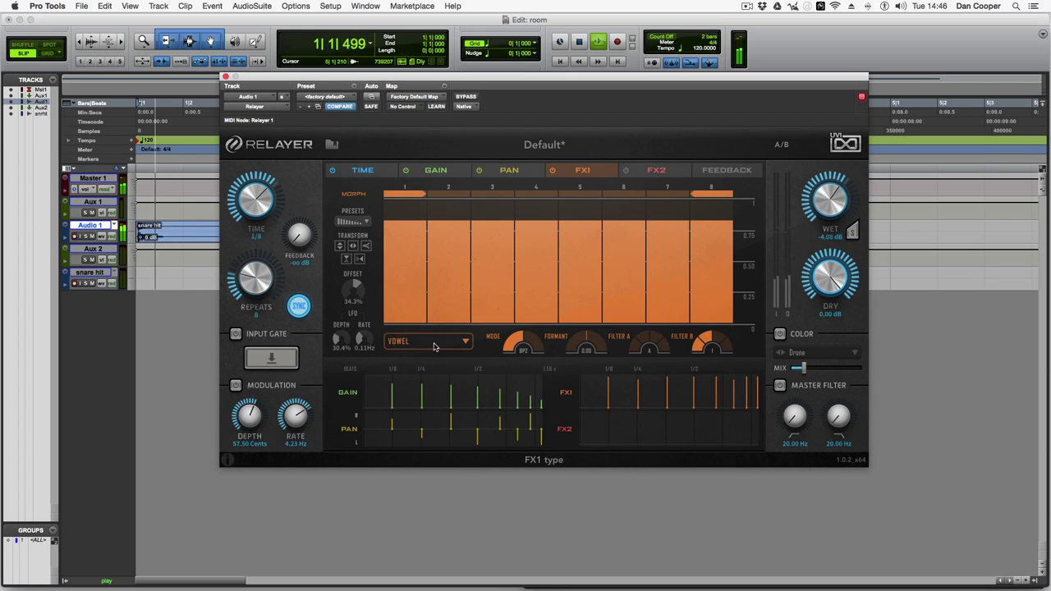
left_click(435, 342)
left_click(437, 397)
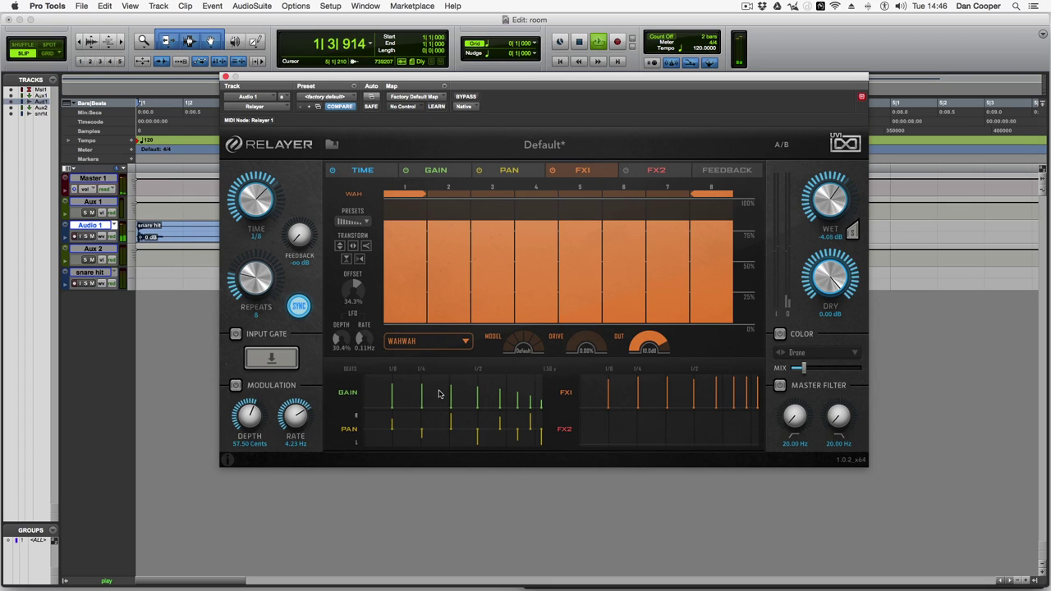
left_click(427, 344)
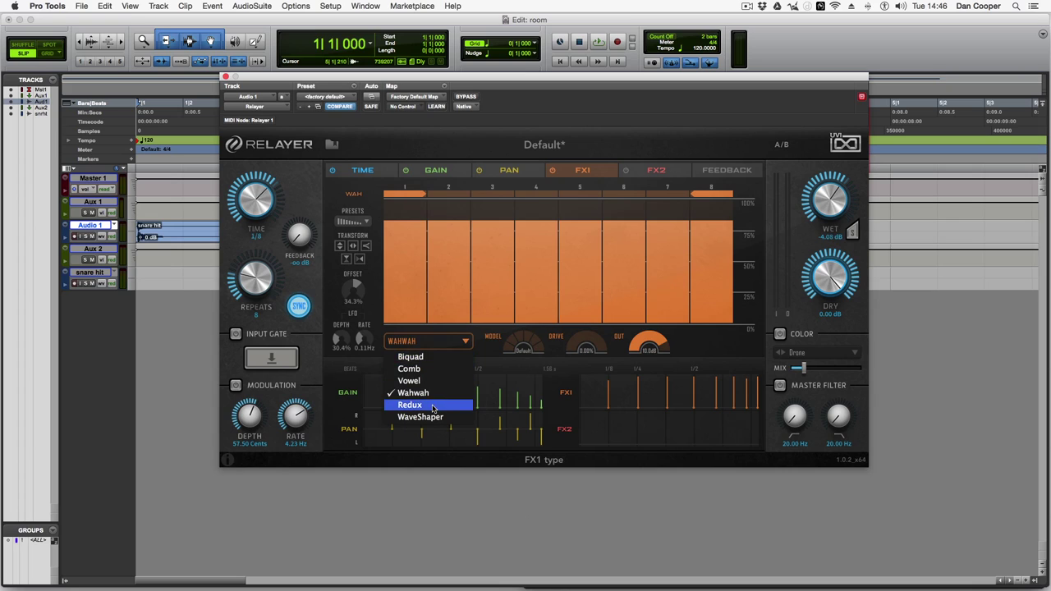
left_click(432, 406)
key("space")
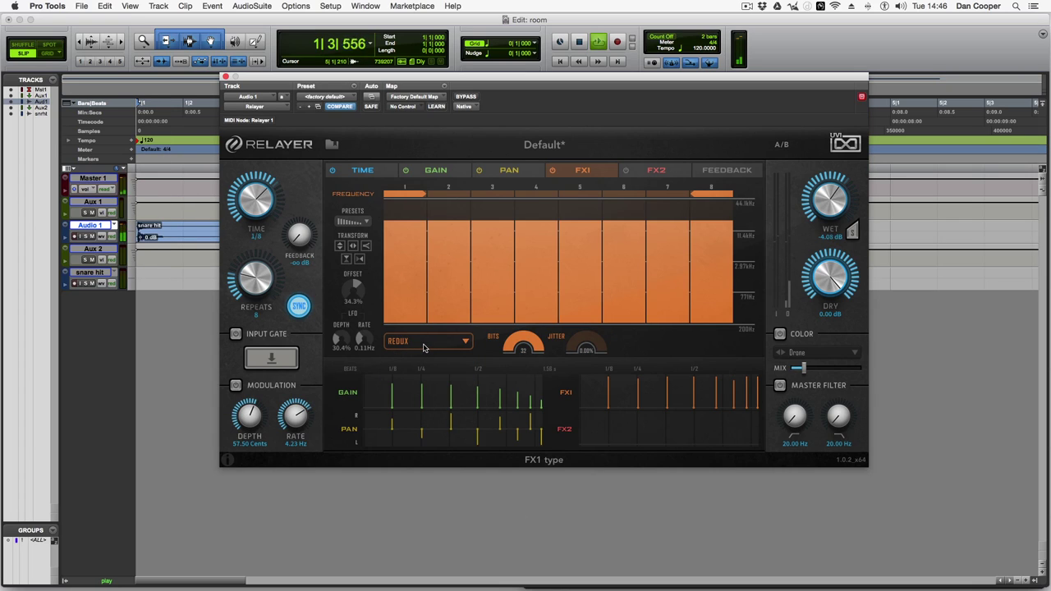
key("space")
Set FX1 to WaveShaper and listen to it in playback.
left_click(424, 344)
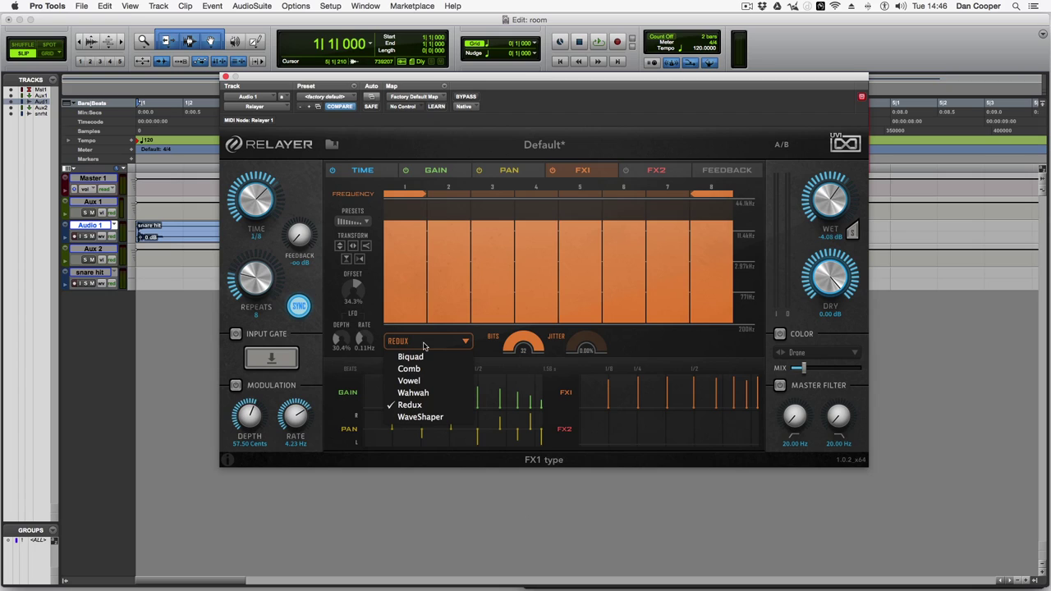
left_click(443, 418)
key("space")
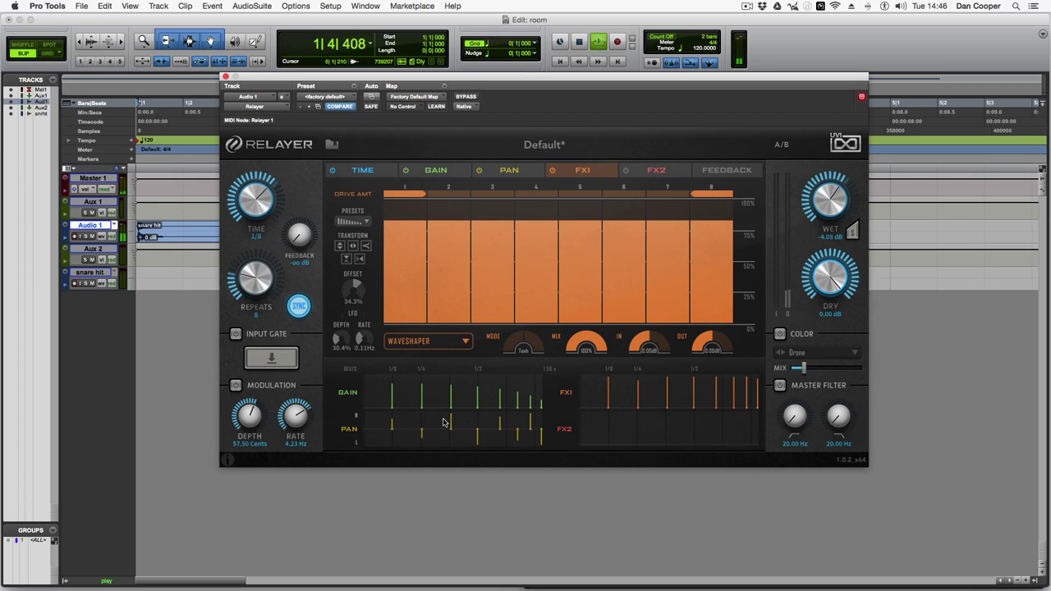
key("space")
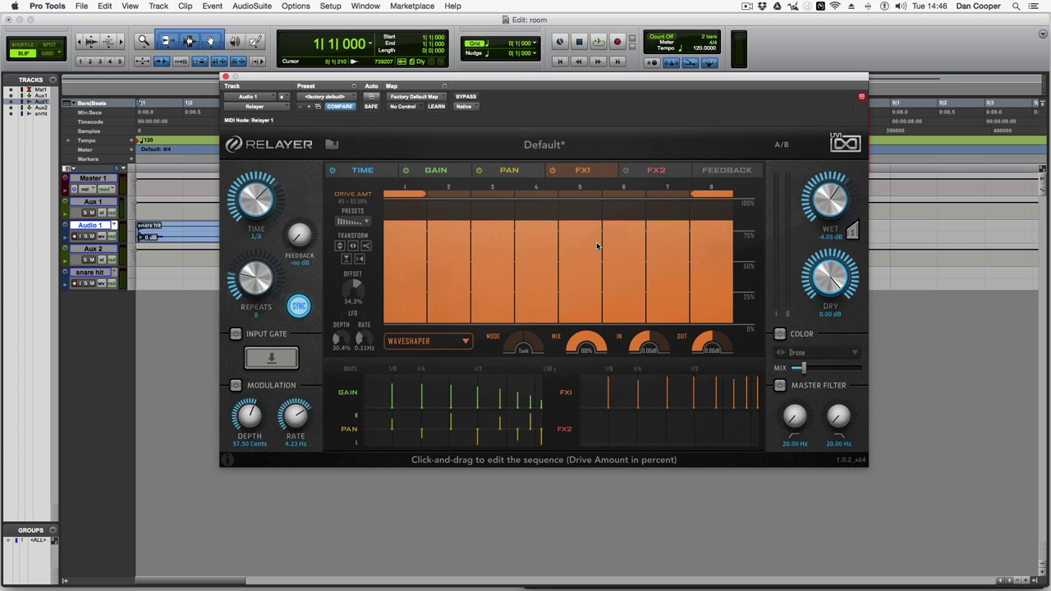
Review the FX2 cutoff sequence, then show the Feedback settings (high pass 170.45 Hz, low pass 3.34 kHz).
left_click(650, 171)
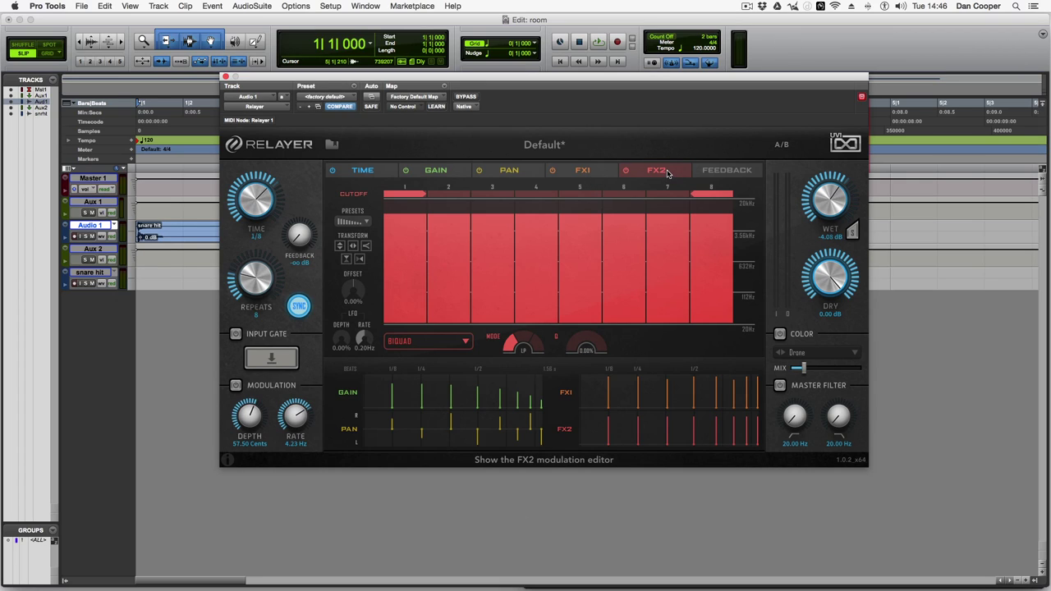
left_click(728, 174)
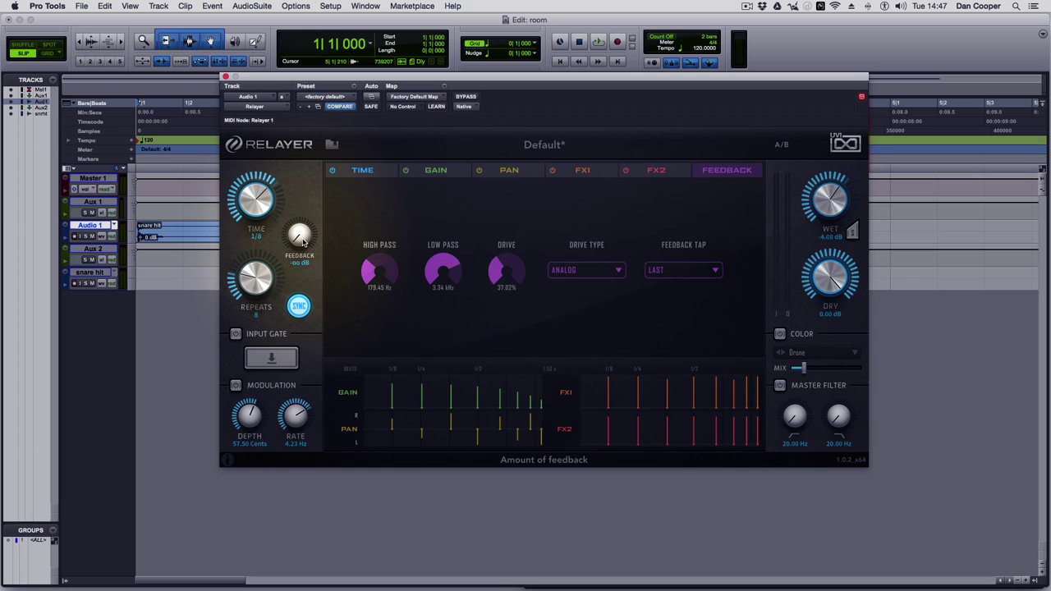
Adjust the Feedback during playback to about -23.4 dB, then raise the feedback High Pass to 437.47 Hz.
left_click_drag(302, 240, 306, 210)
key("space")
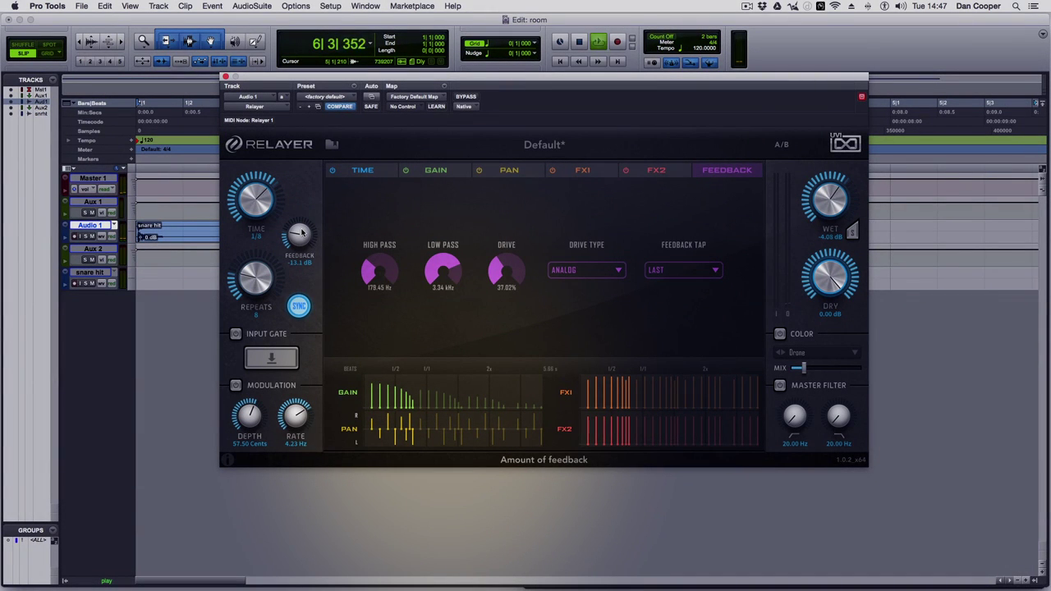
left_click_drag(305, 240, 320, 289)
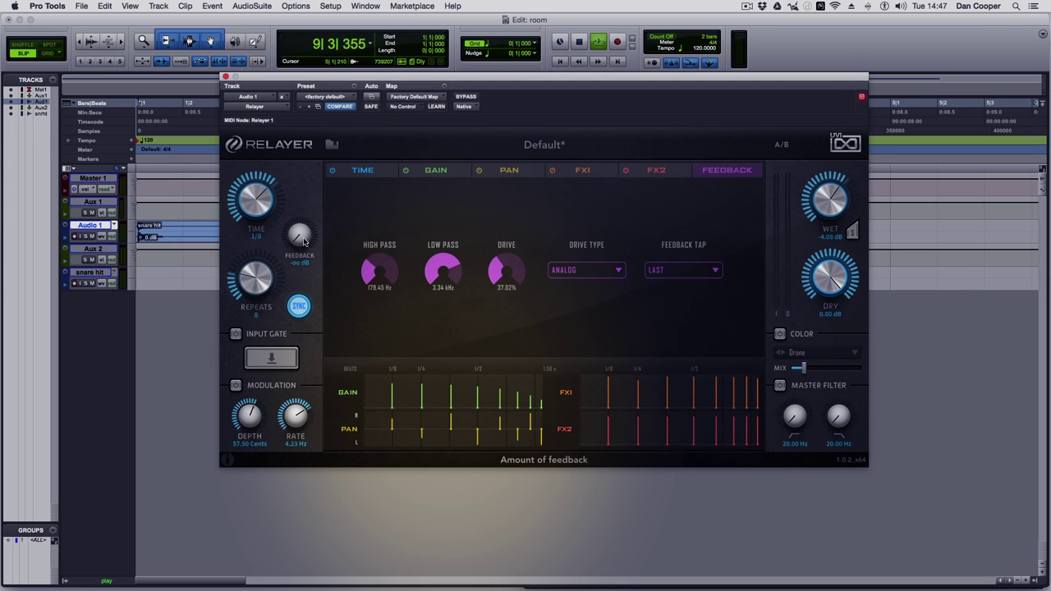
left_click_drag(306, 240, 313, 234)
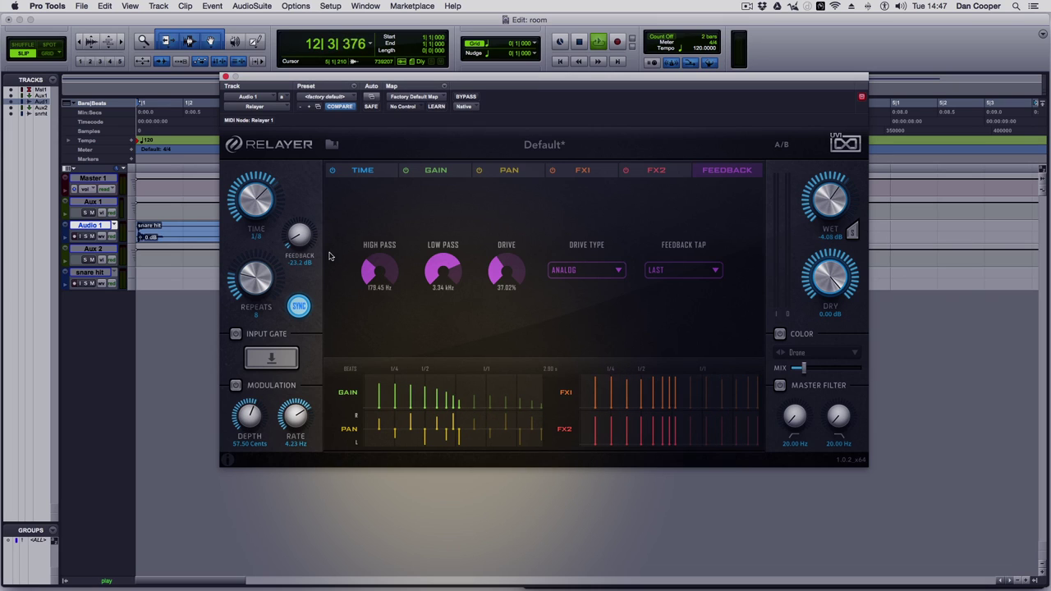
left_click_drag(309, 240, 314, 205)
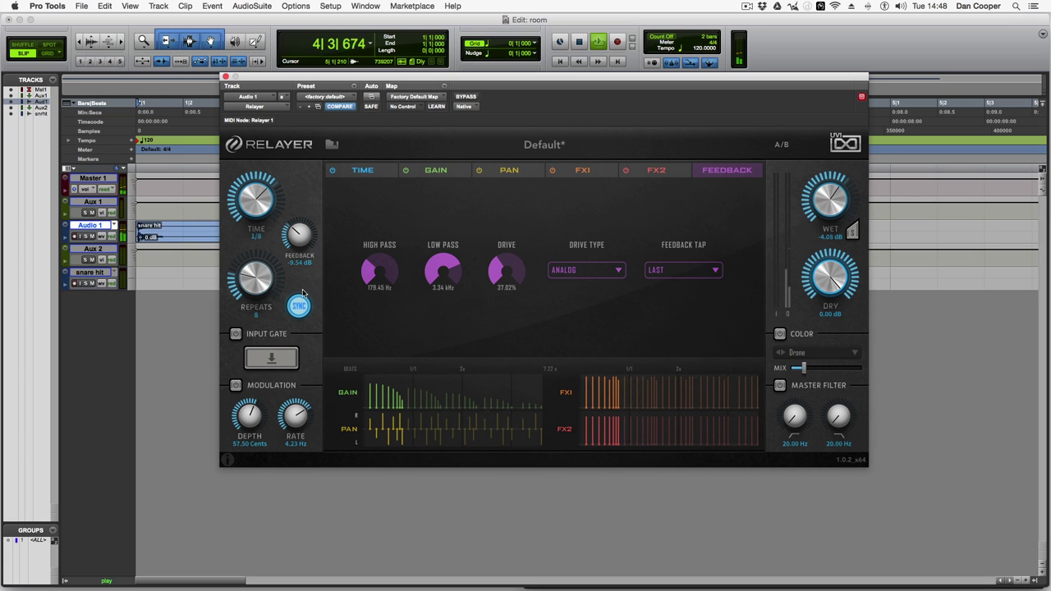
left_click_drag(301, 238, 305, 277)
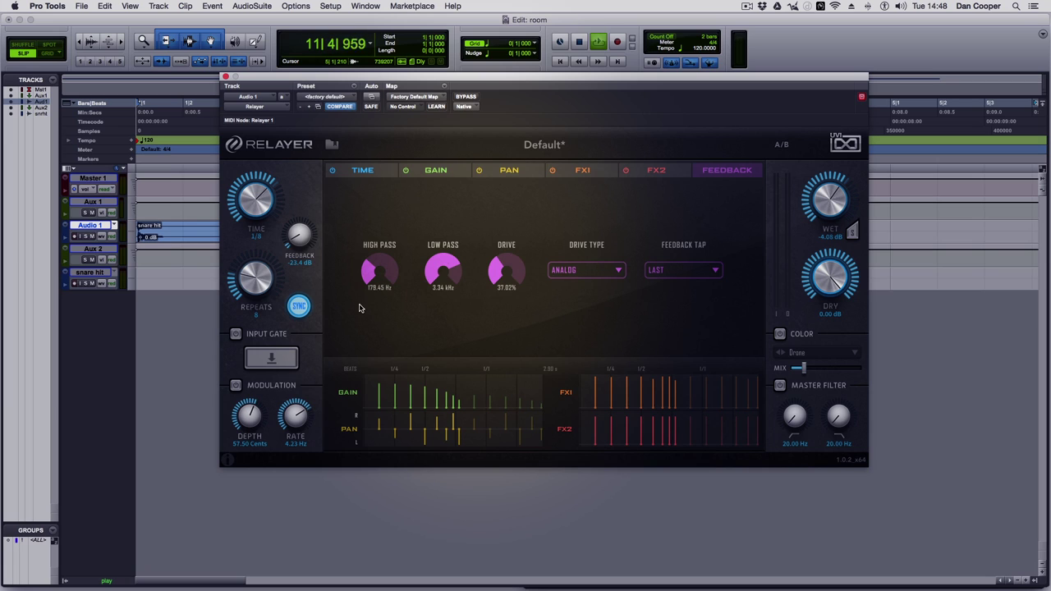
left_click_drag(379, 275, 392, 254)
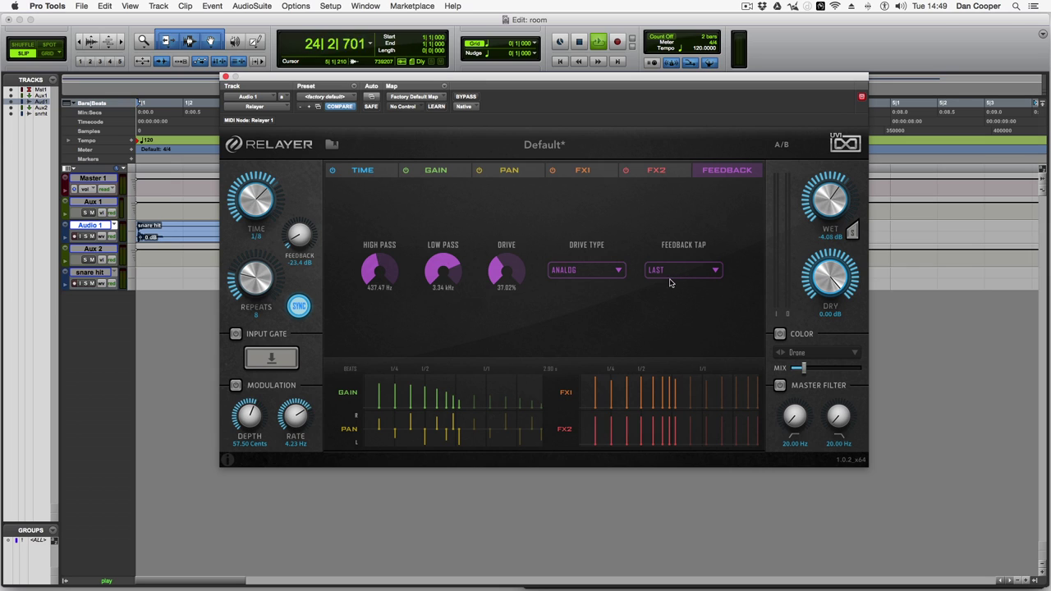
left_click(661, 274)
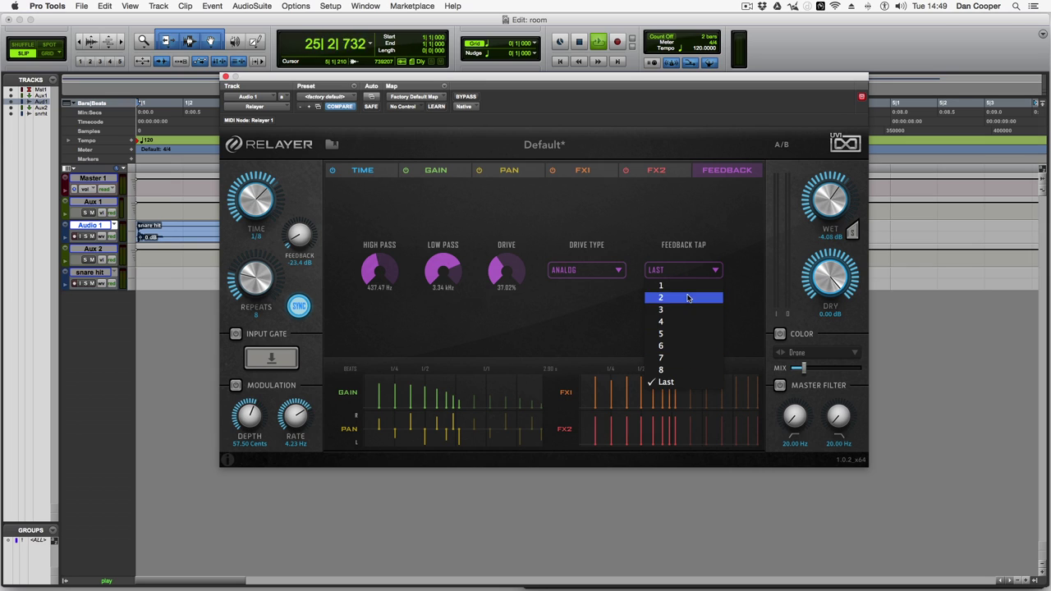
left_click(675, 239)
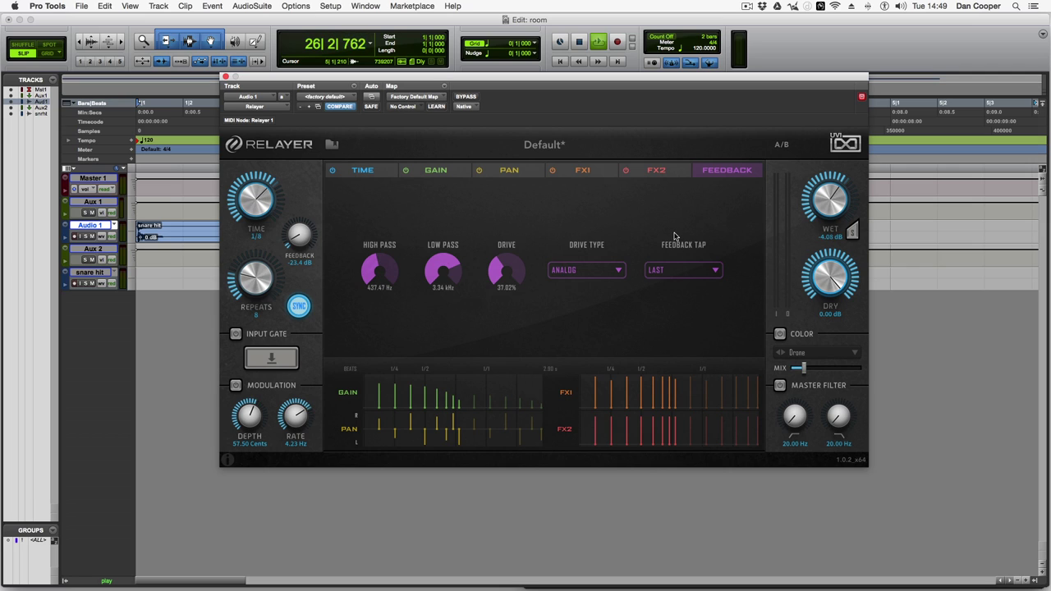
key("space")
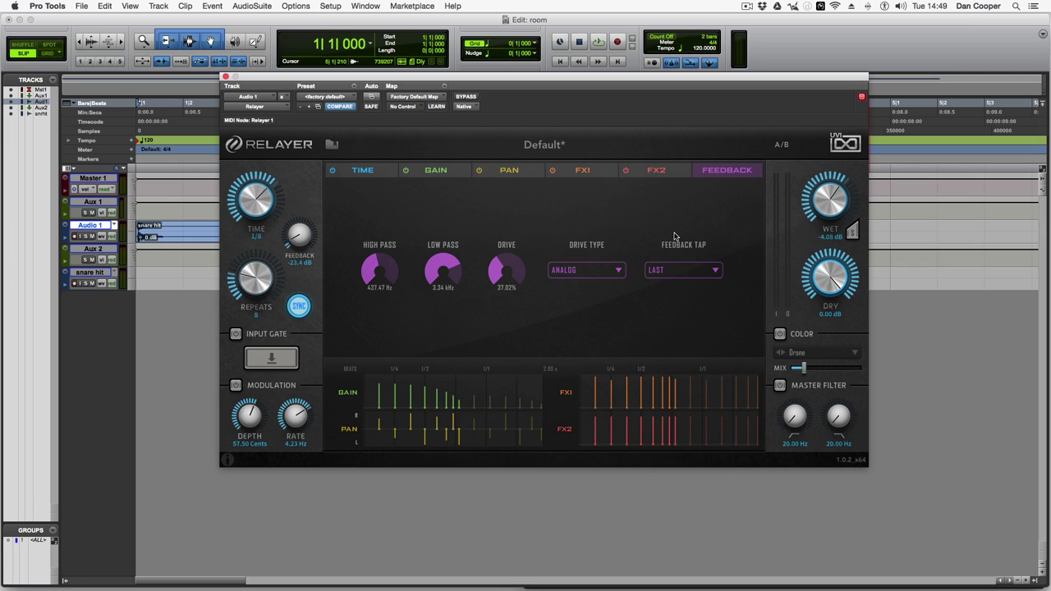
left_click(684, 270)
left_click(685, 288)
key("space")
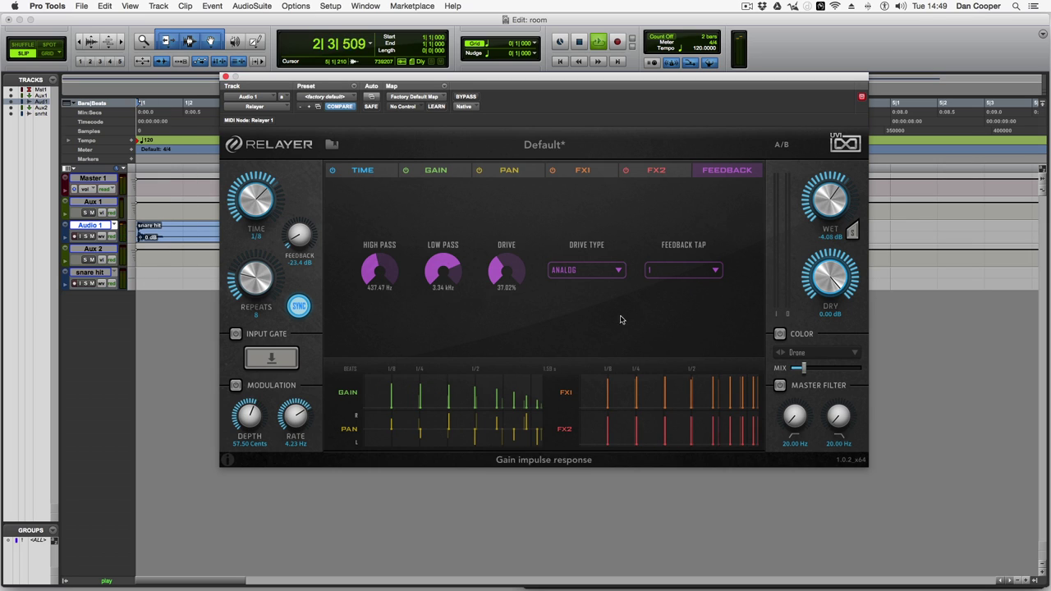
left_click(663, 276)
left_click(691, 321)
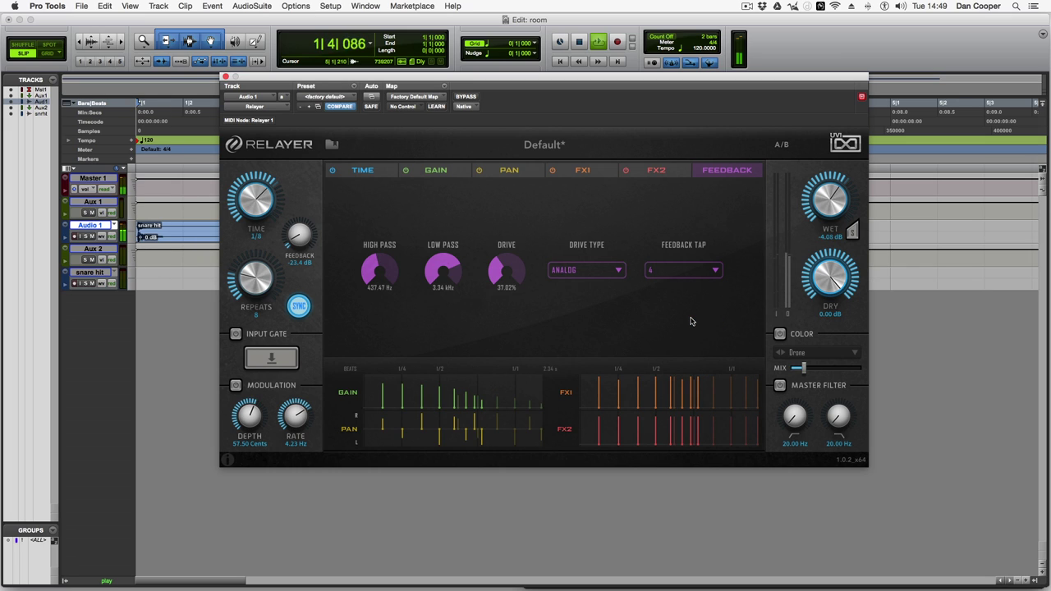
left_click(681, 276)
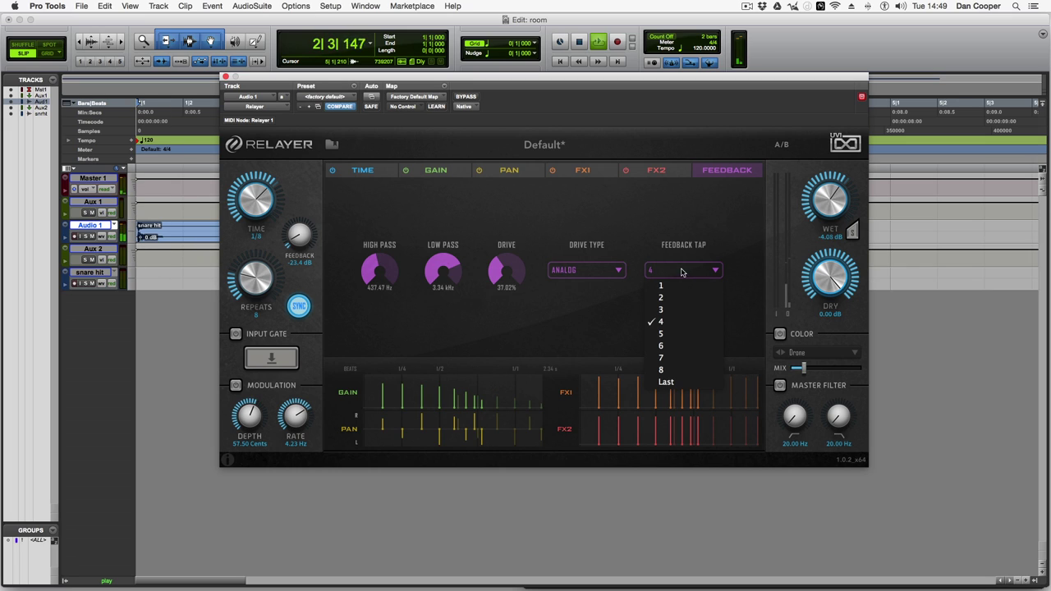
left_click(683, 347)
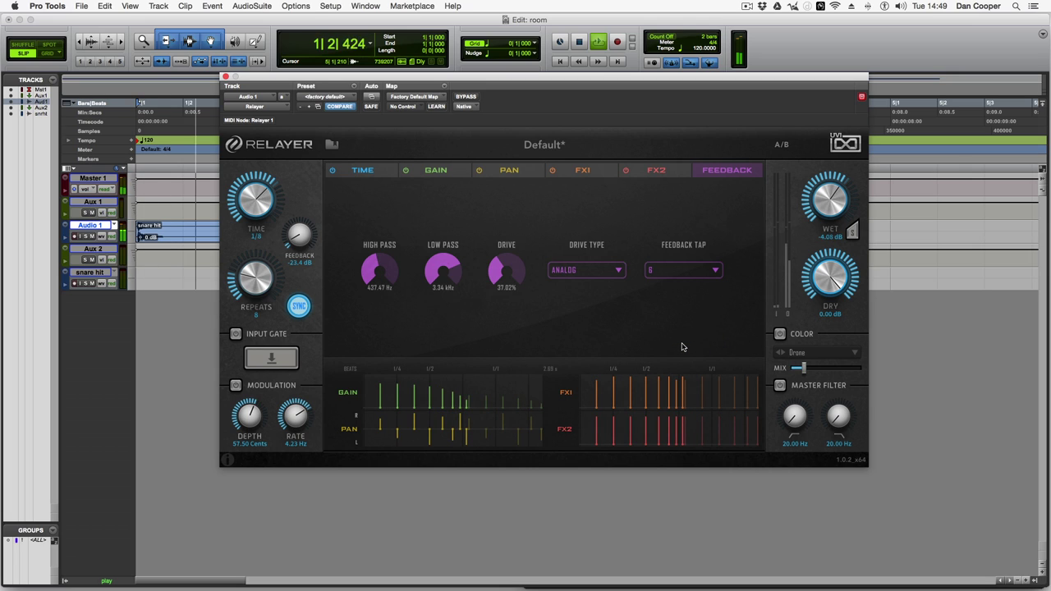
left_click(687, 275)
left_click(701, 374)
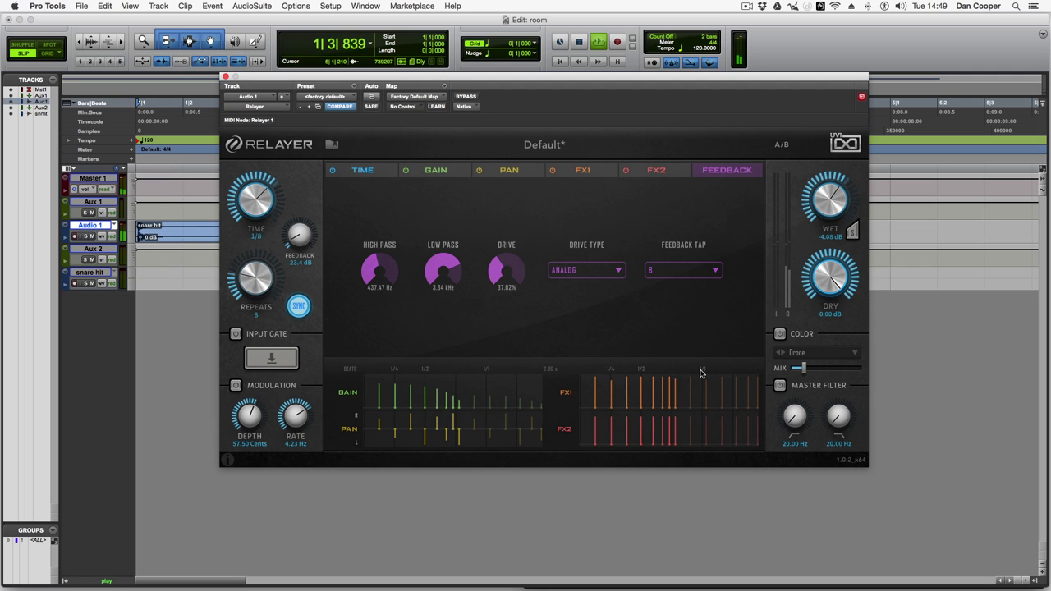
left_click(678, 272)
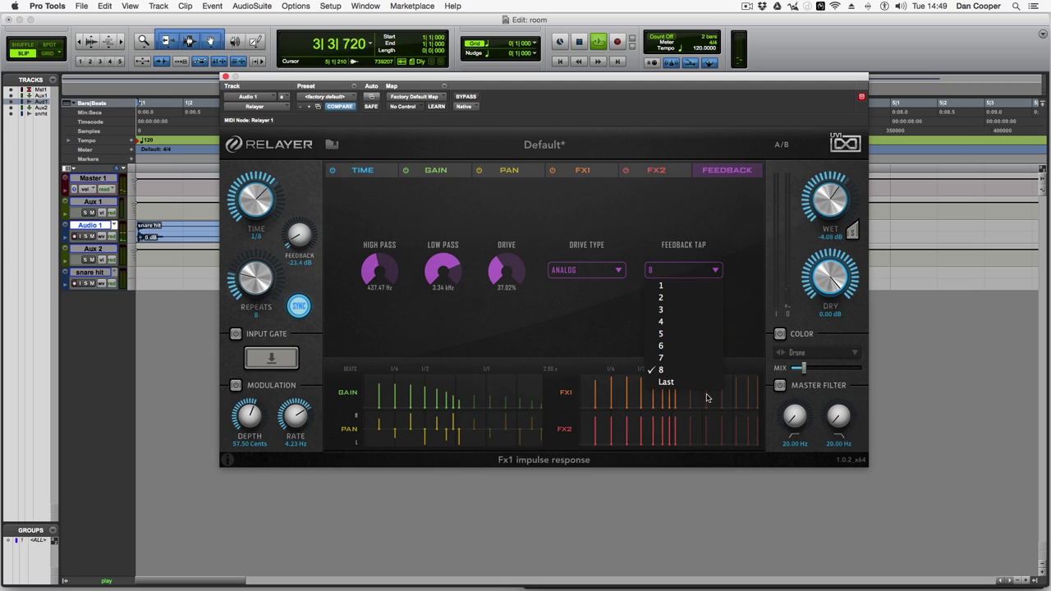
left_click(703, 382)
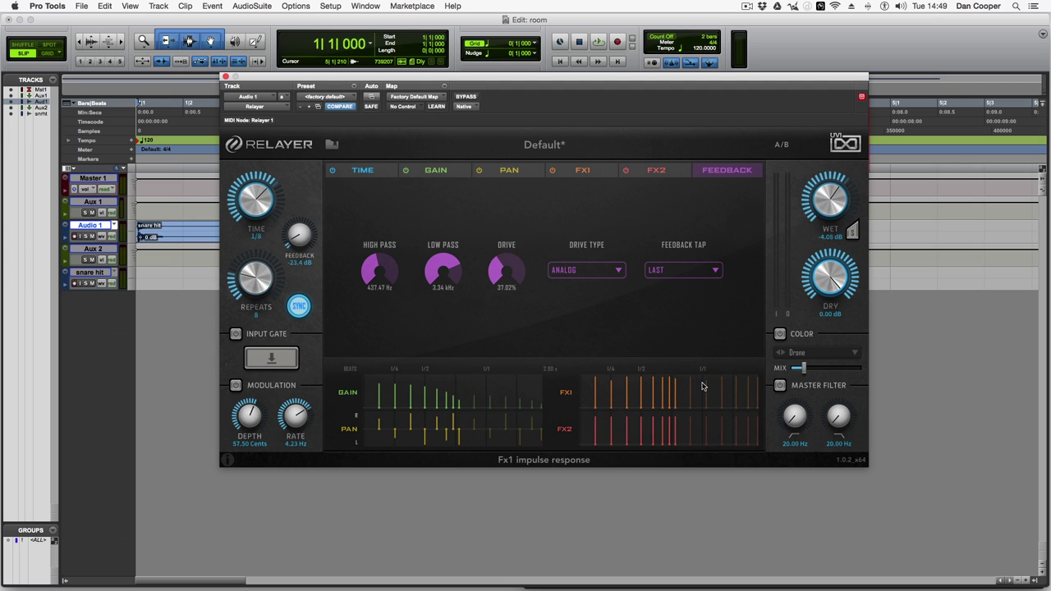